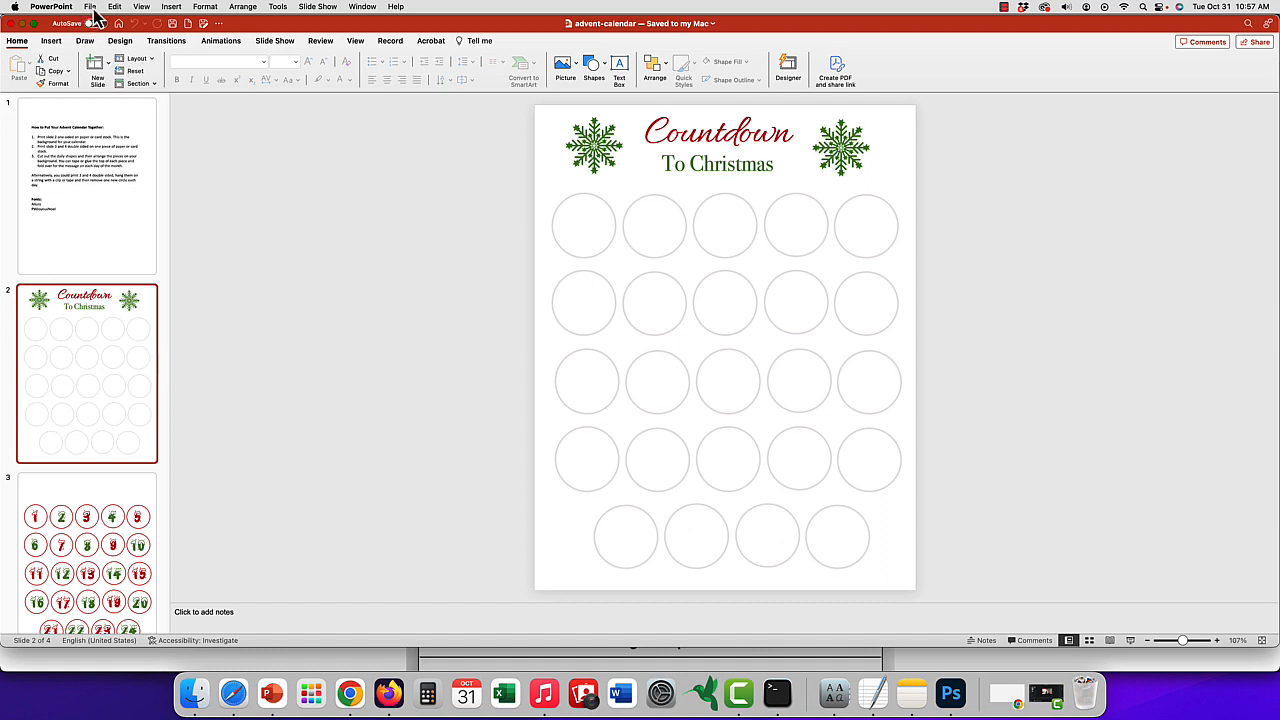
Step: Check the custom slide size and orientation in Page Setup and accept them
left_click(90, 7)
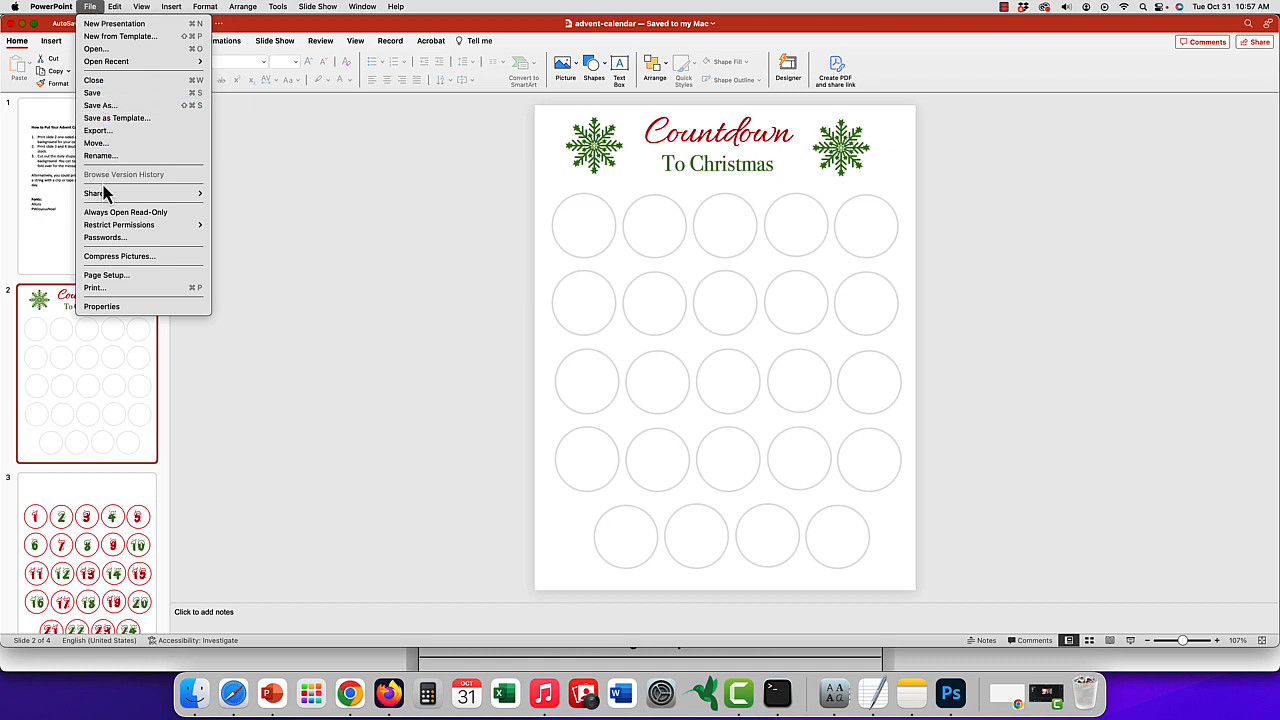
left_click(121, 278)
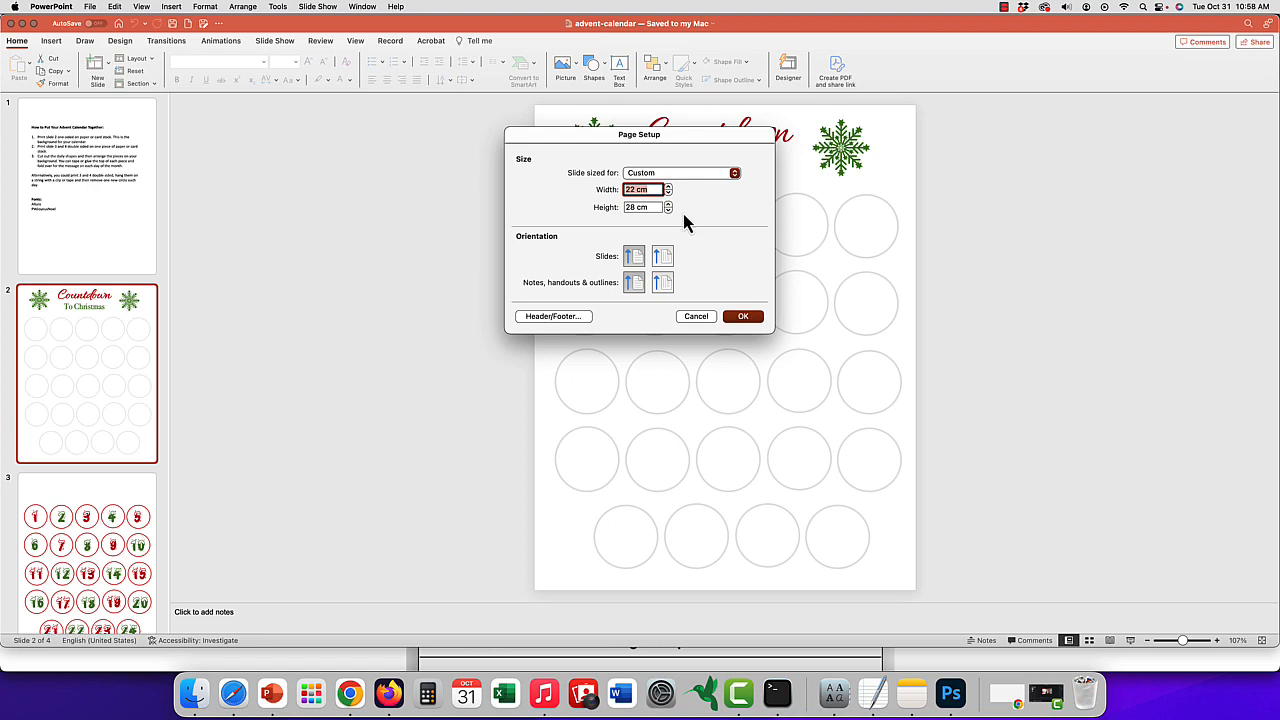
left_click(745, 317)
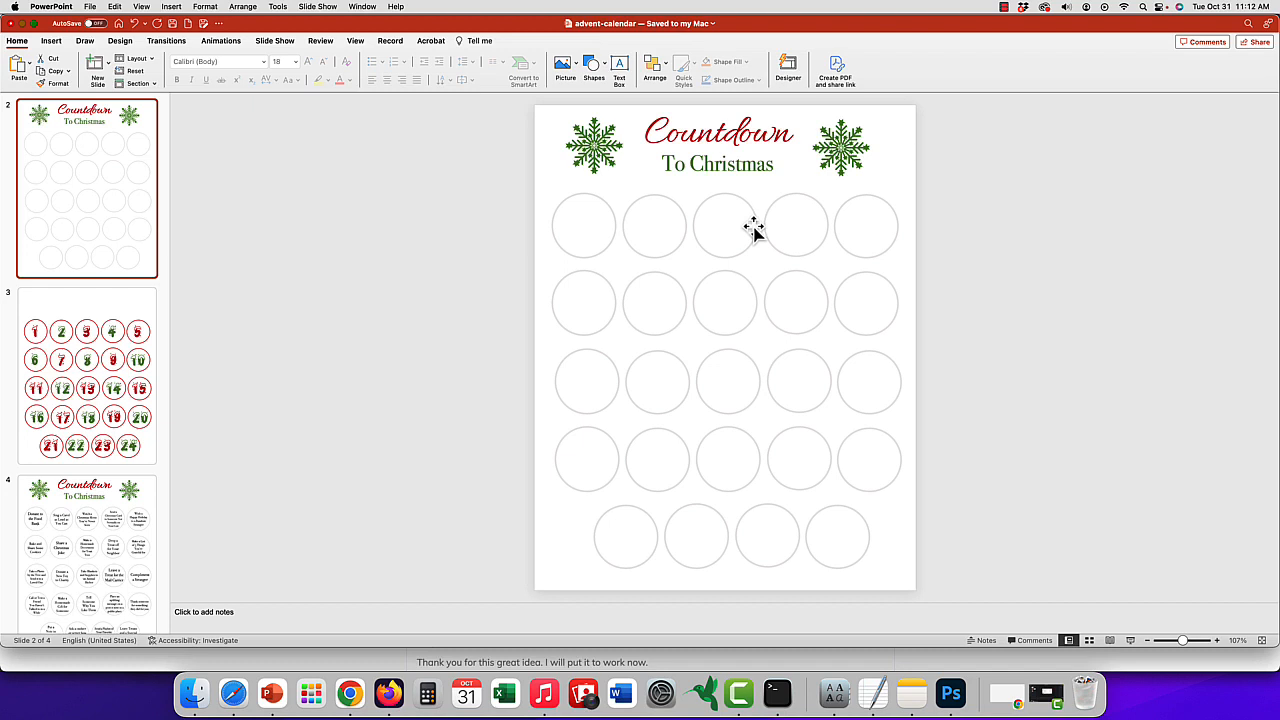
Step: Look through the empty countdown background slide, the numbered circles slide and the activity messages slide
left_click(97, 567)
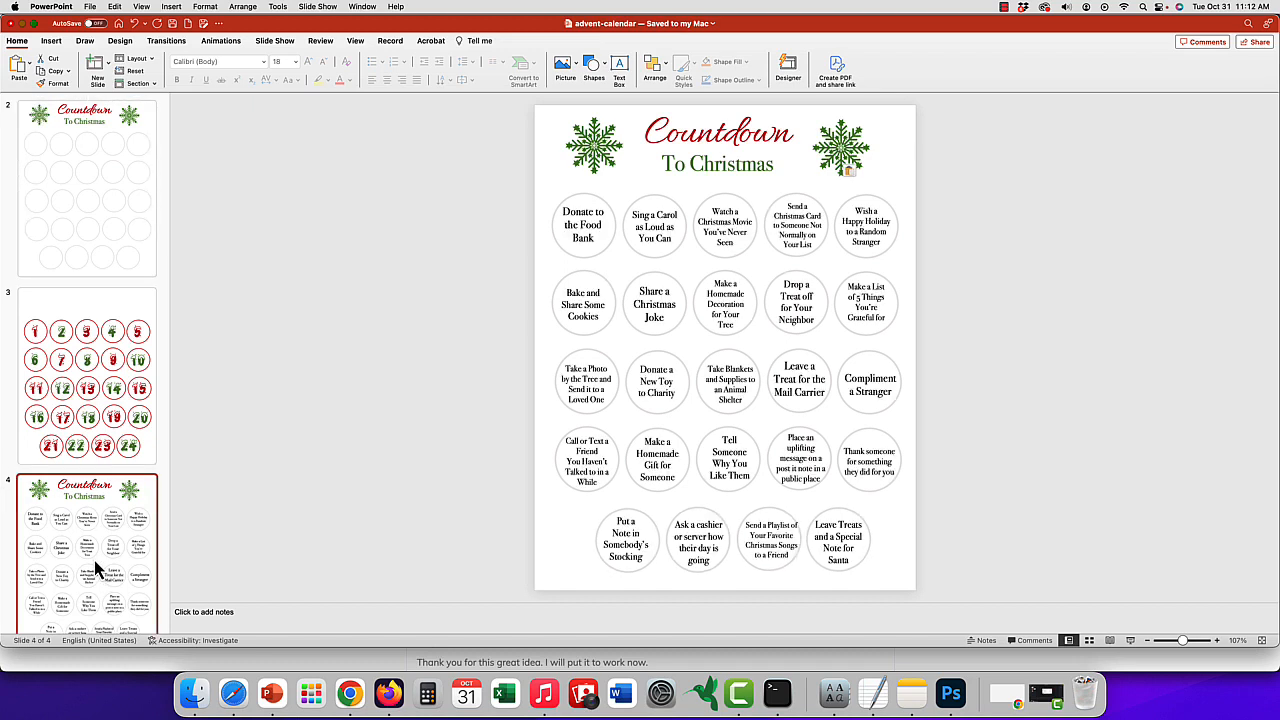
left_click(121, 213)
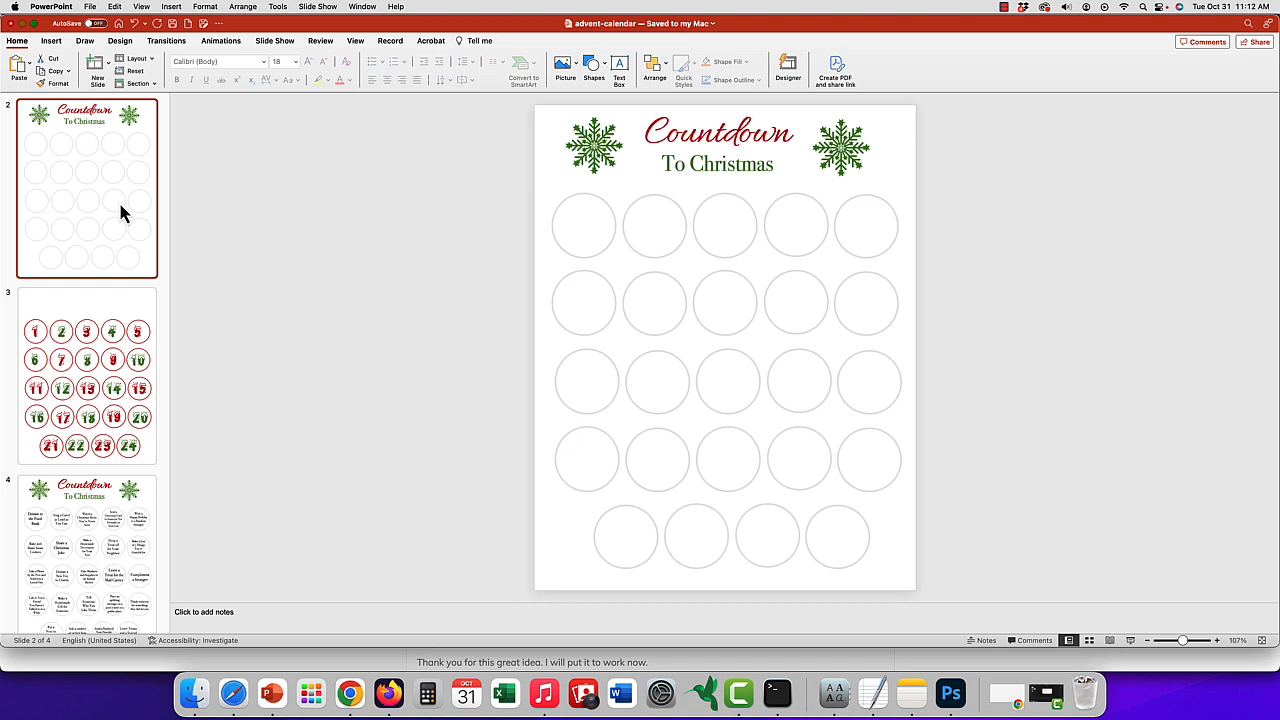
left_click(72, 322)
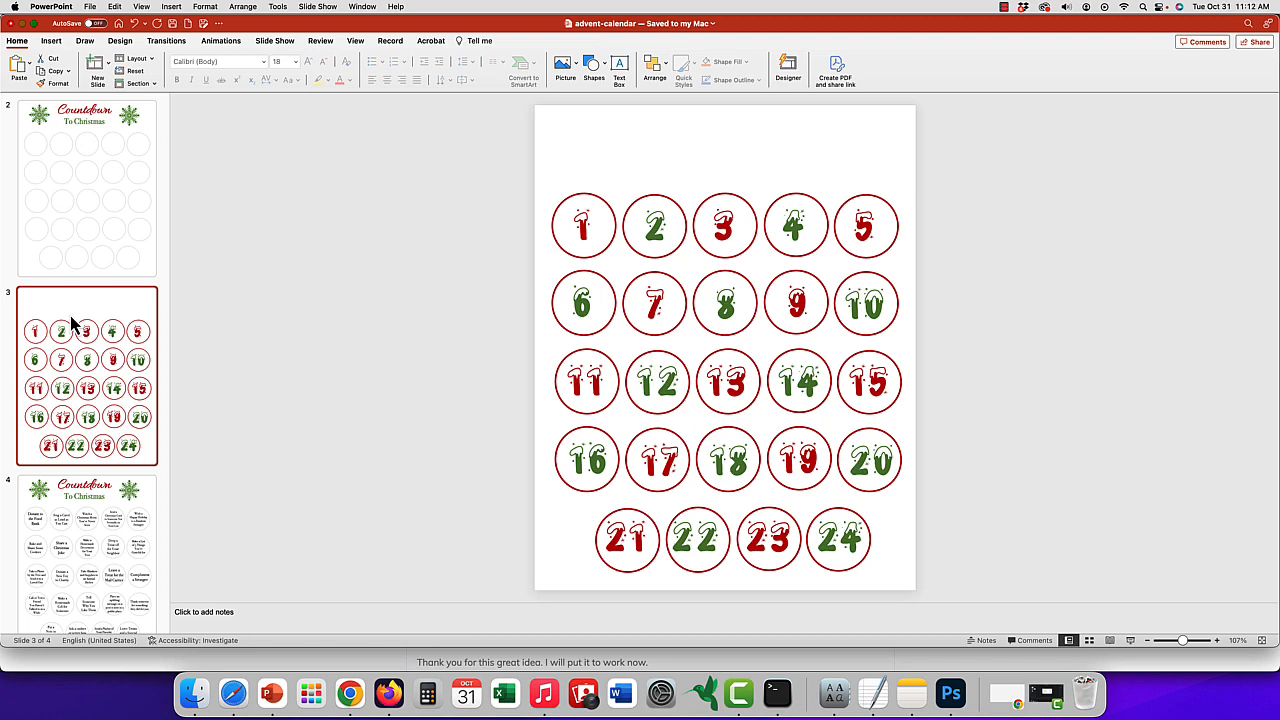
scroll(70, 320, "down", 2)
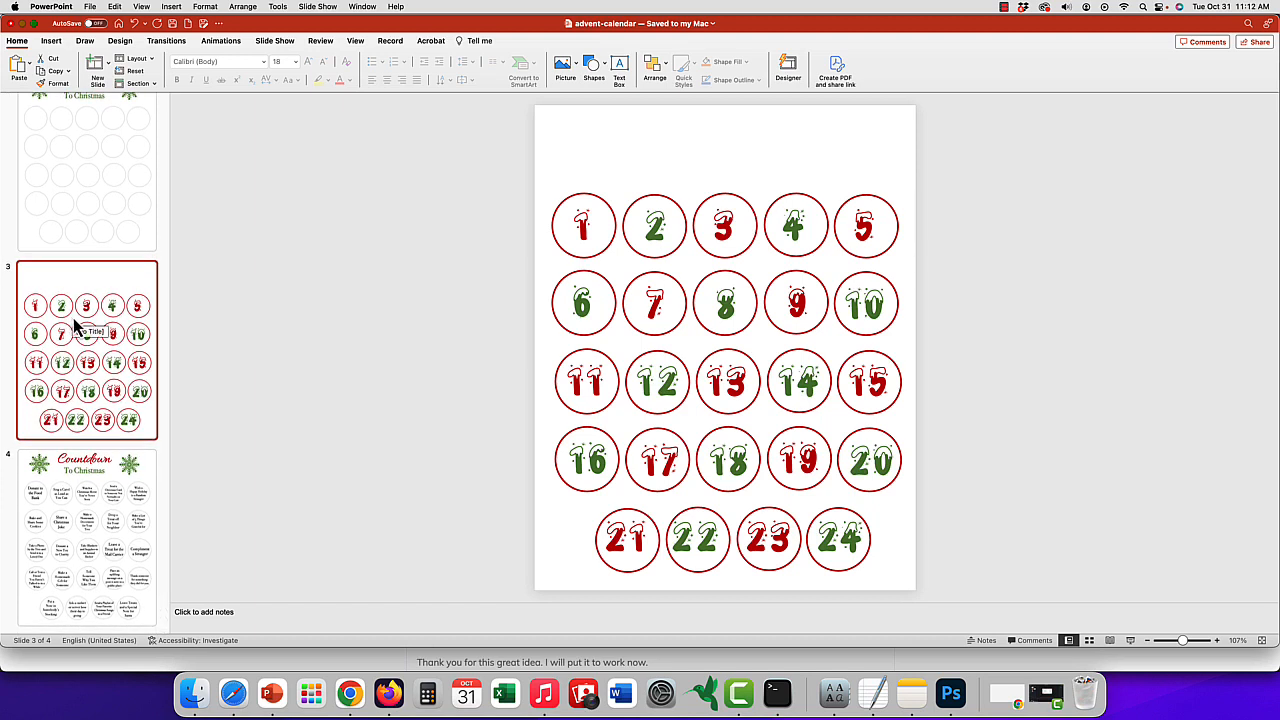
left_click(78, 552)
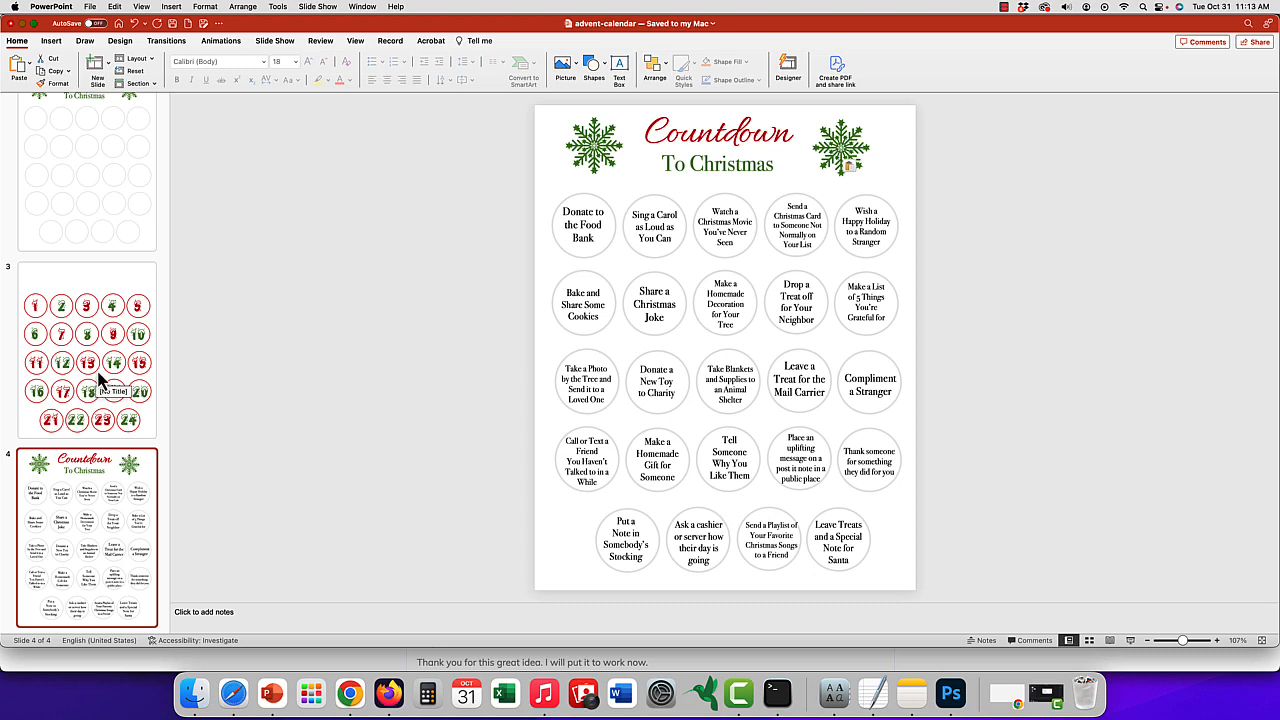
scroll(99, 378, "up", 3)
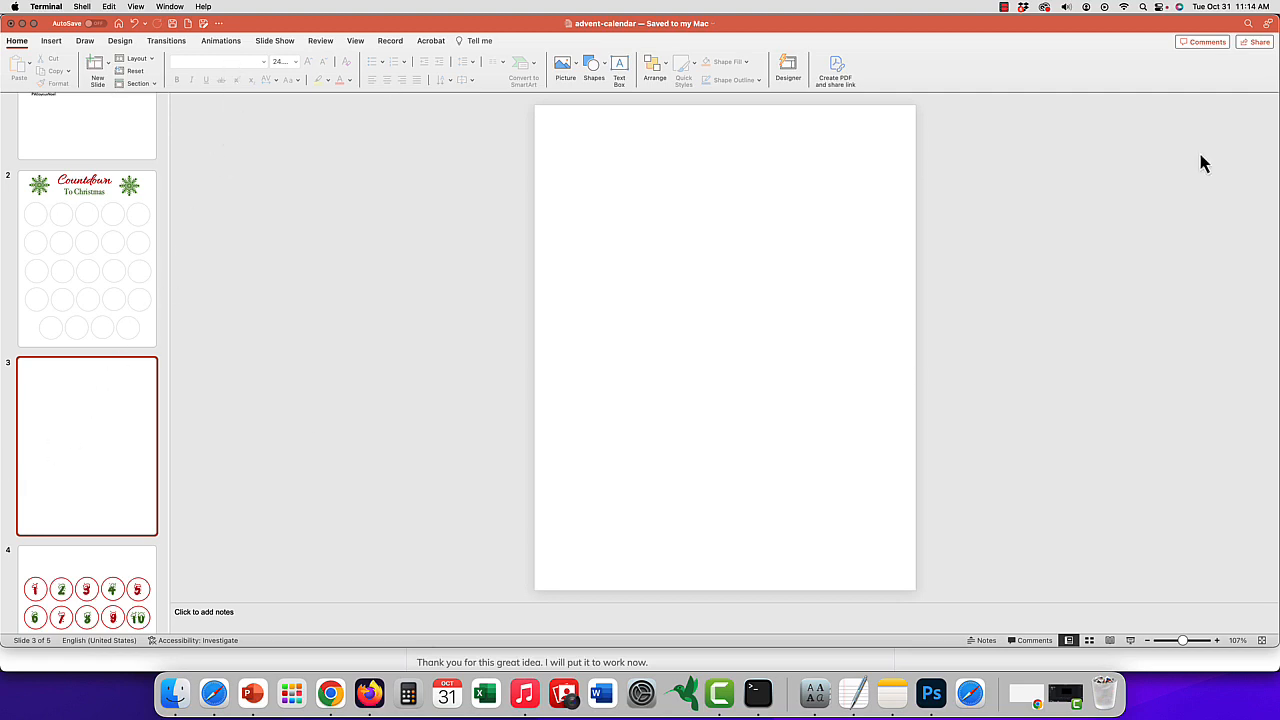
Step: Draw a rectangle about 2.24 cm high and 2.44 cm wide near the upper-left corner of the blank slide 3
left_click(47, 41)
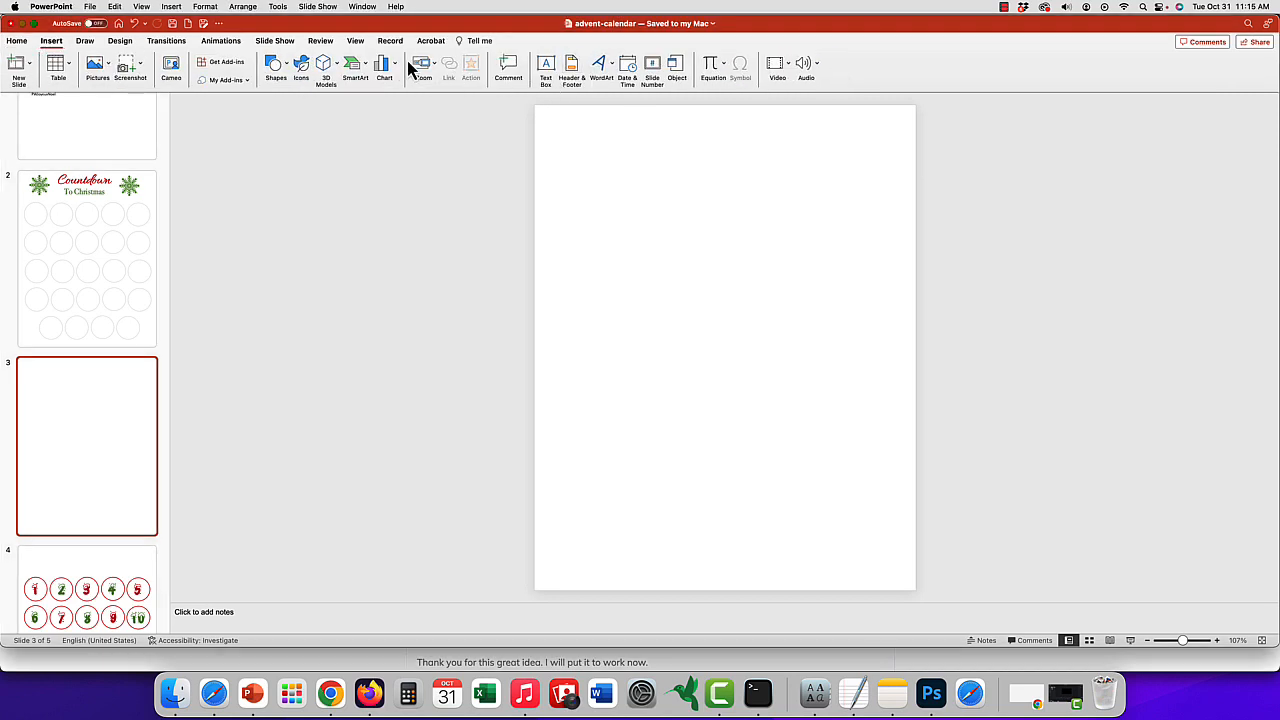
left_click(281, 72)
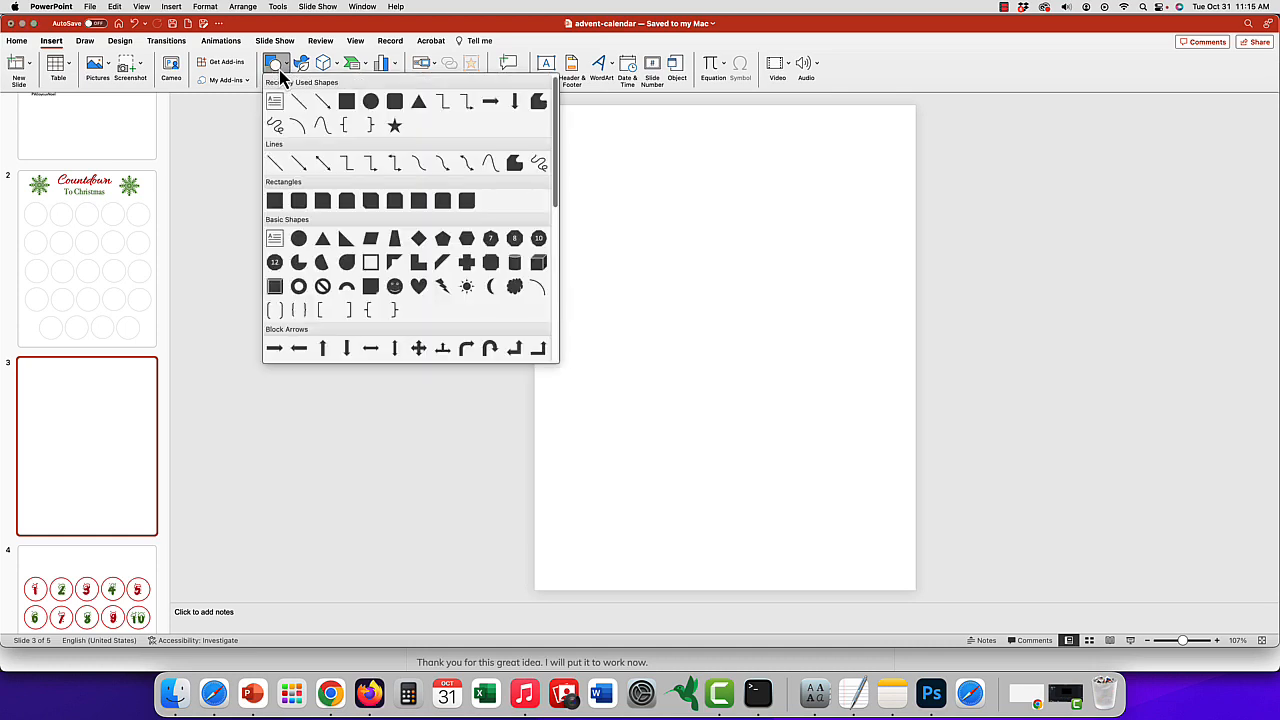
left_click(345, 100)
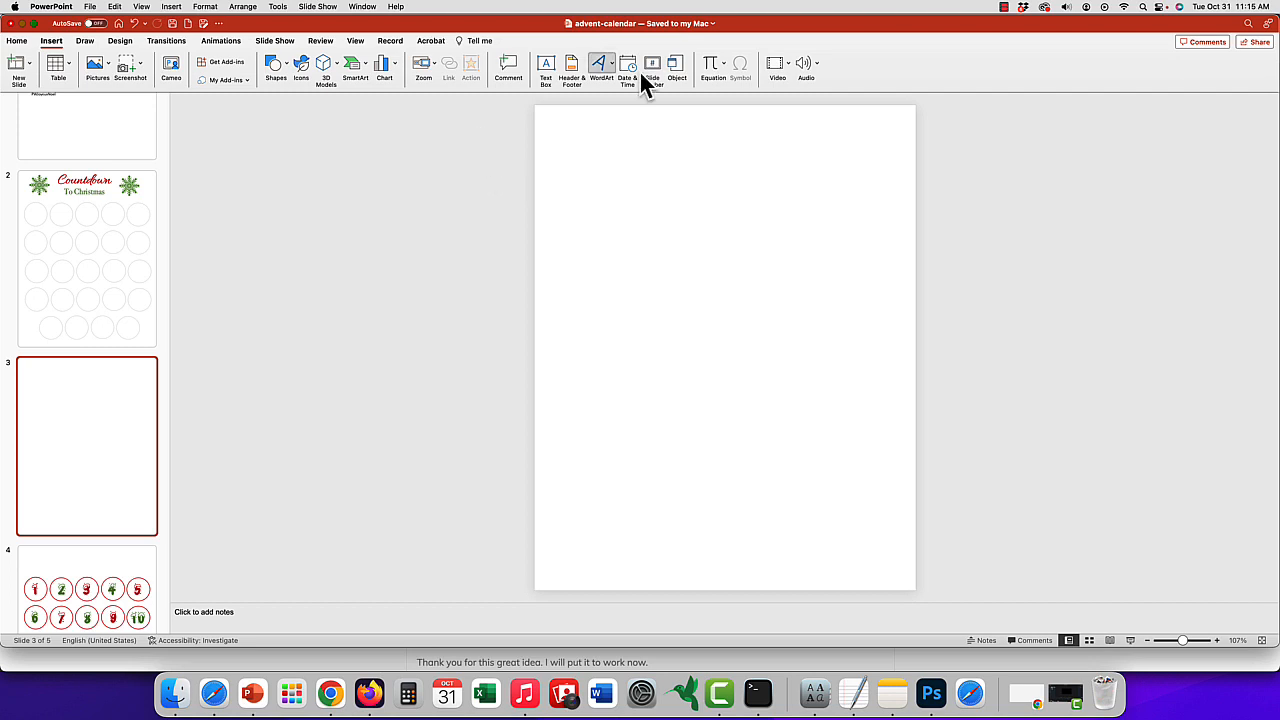
left_click_drag(565, 136, 608, 175)
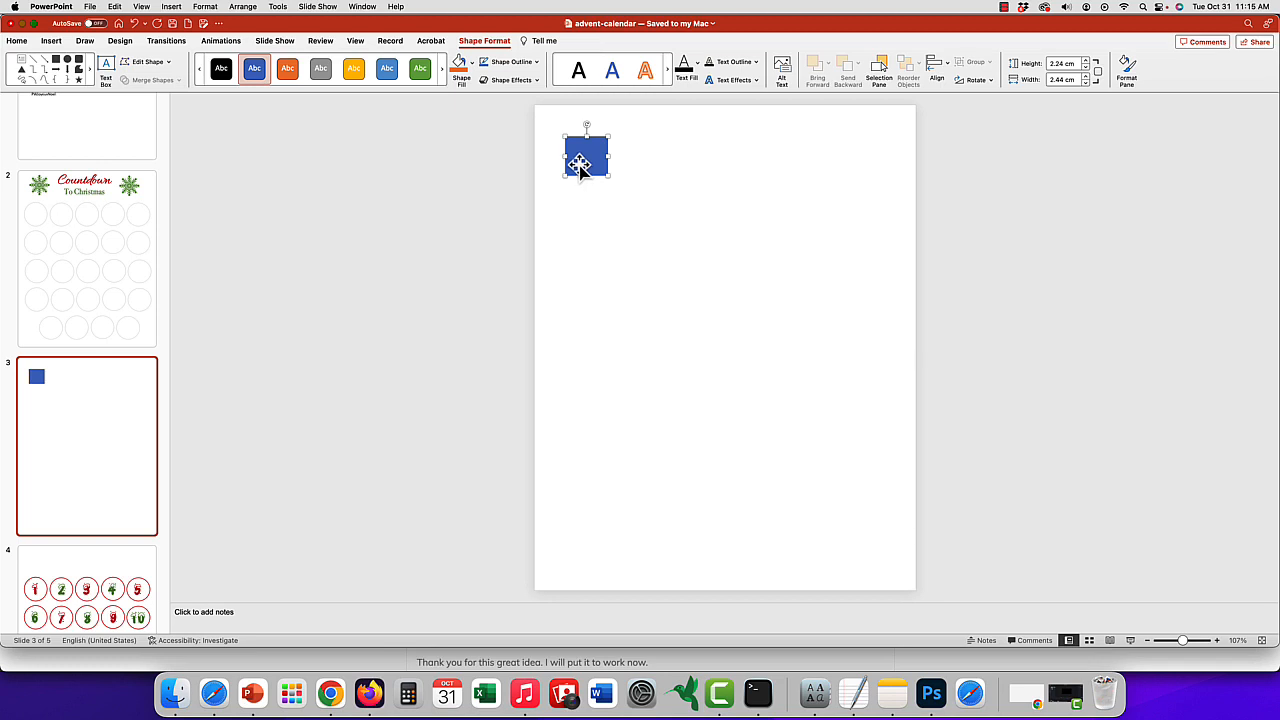
Step: Format the blue rectangle to have no fill
right_click(581, 168)
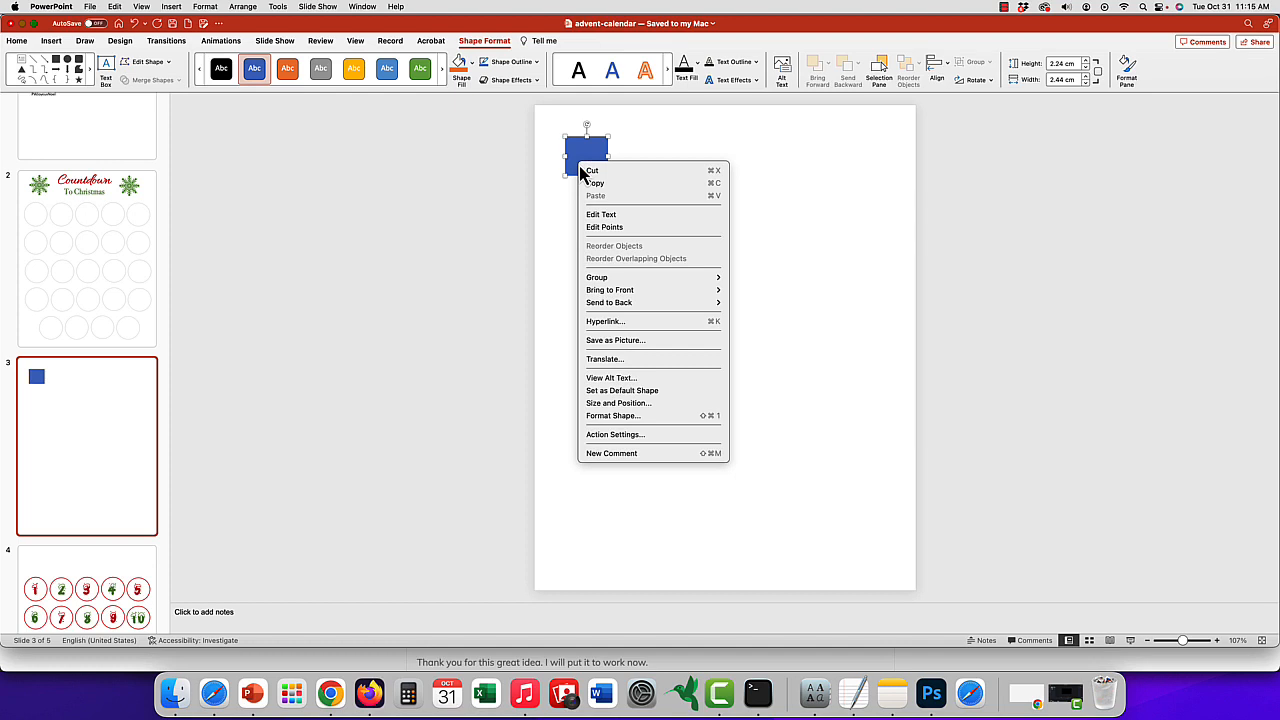
mouse_move(588, 305)
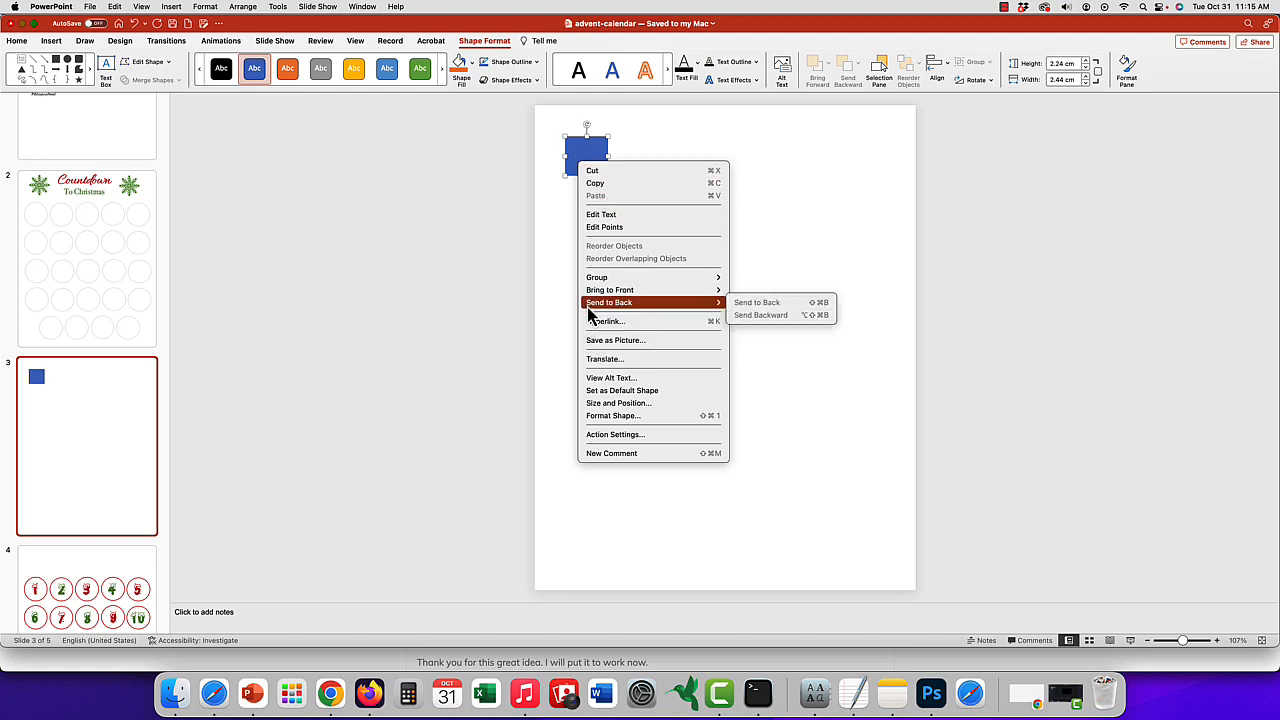
left_click(635, 417)
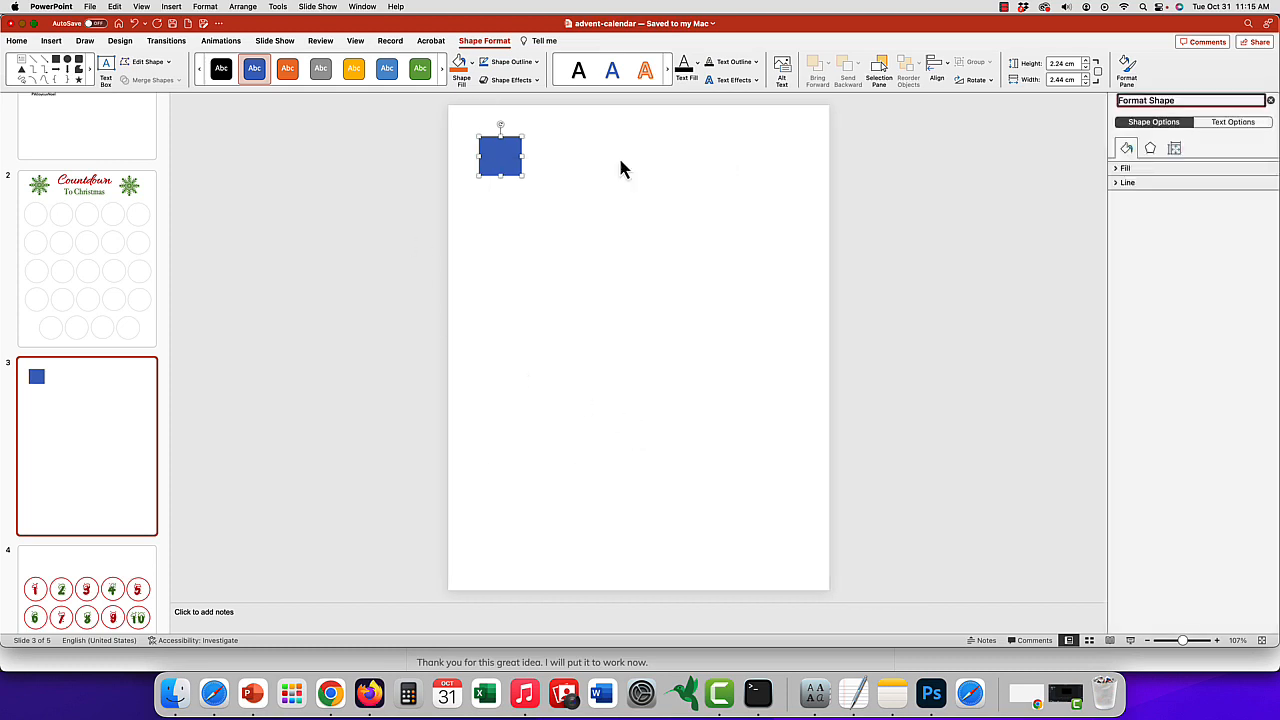
left_click(1125, 168)
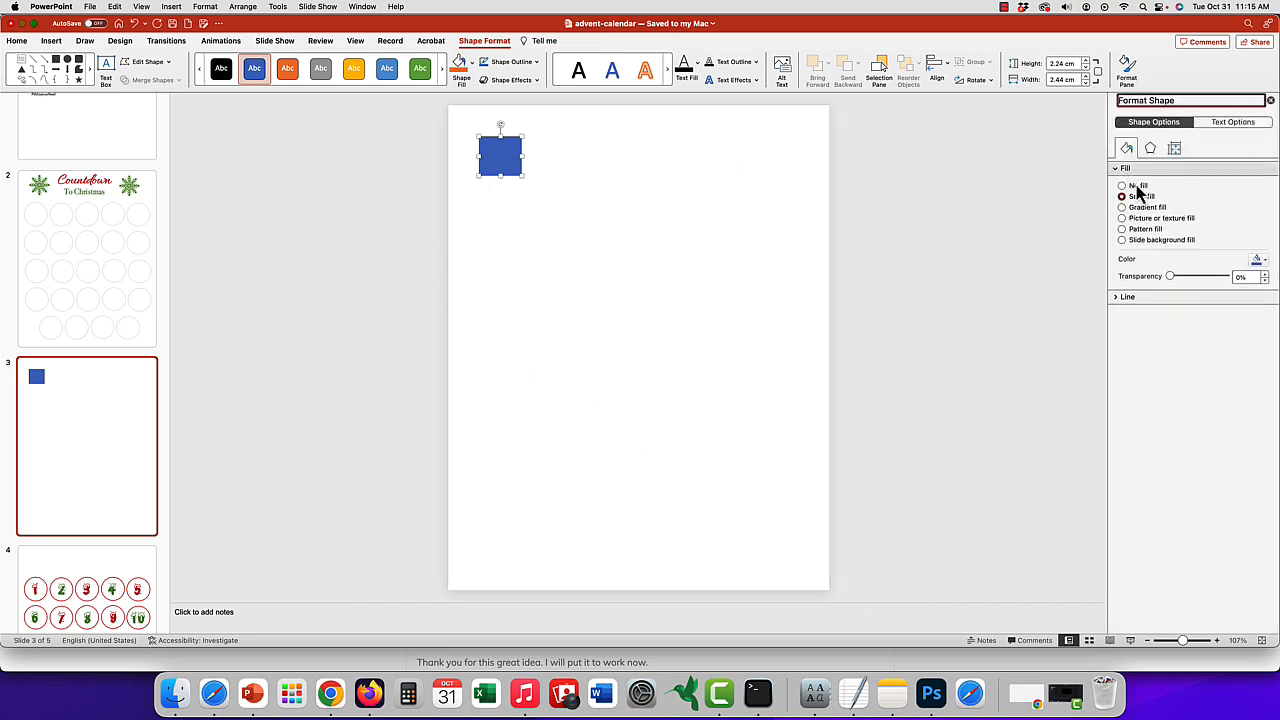
left_click(1122, 187)
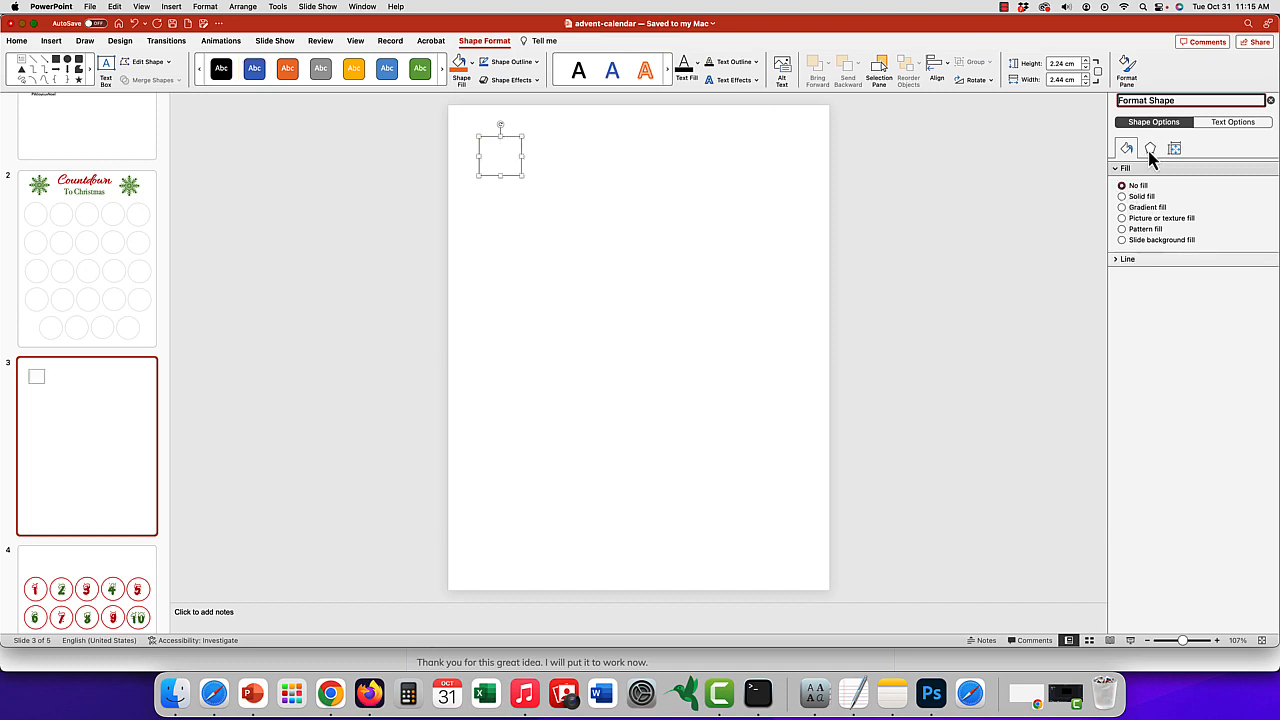
Step: Set the rectangle's outline to standard dark red with 2% transparency
left_click(1147, 262)
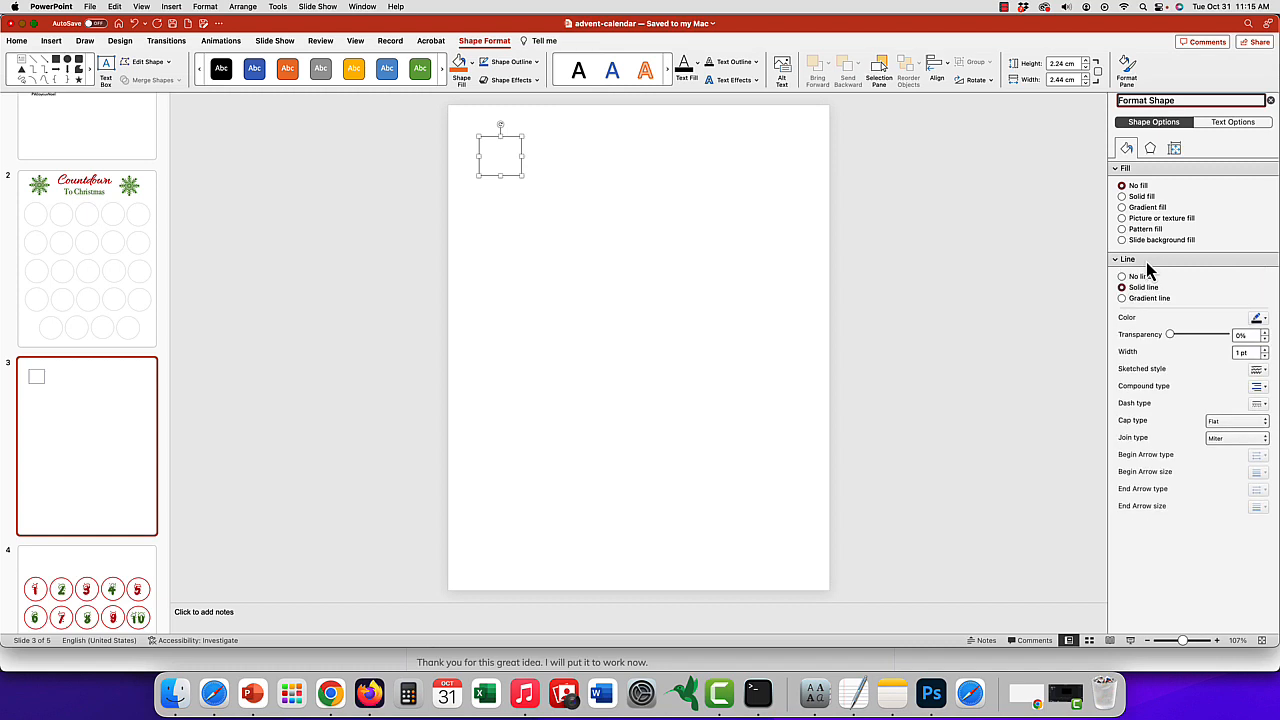
left_click(1239, 336)
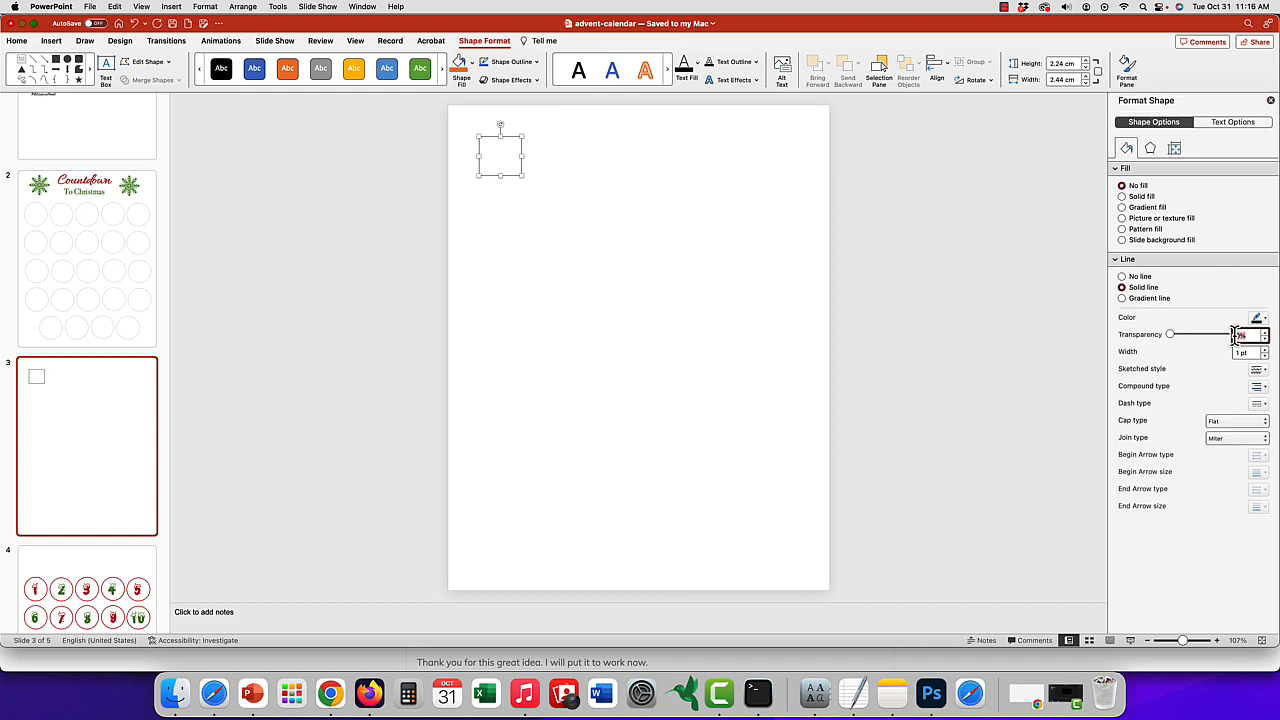
type("2")
left_click(1266, 320)
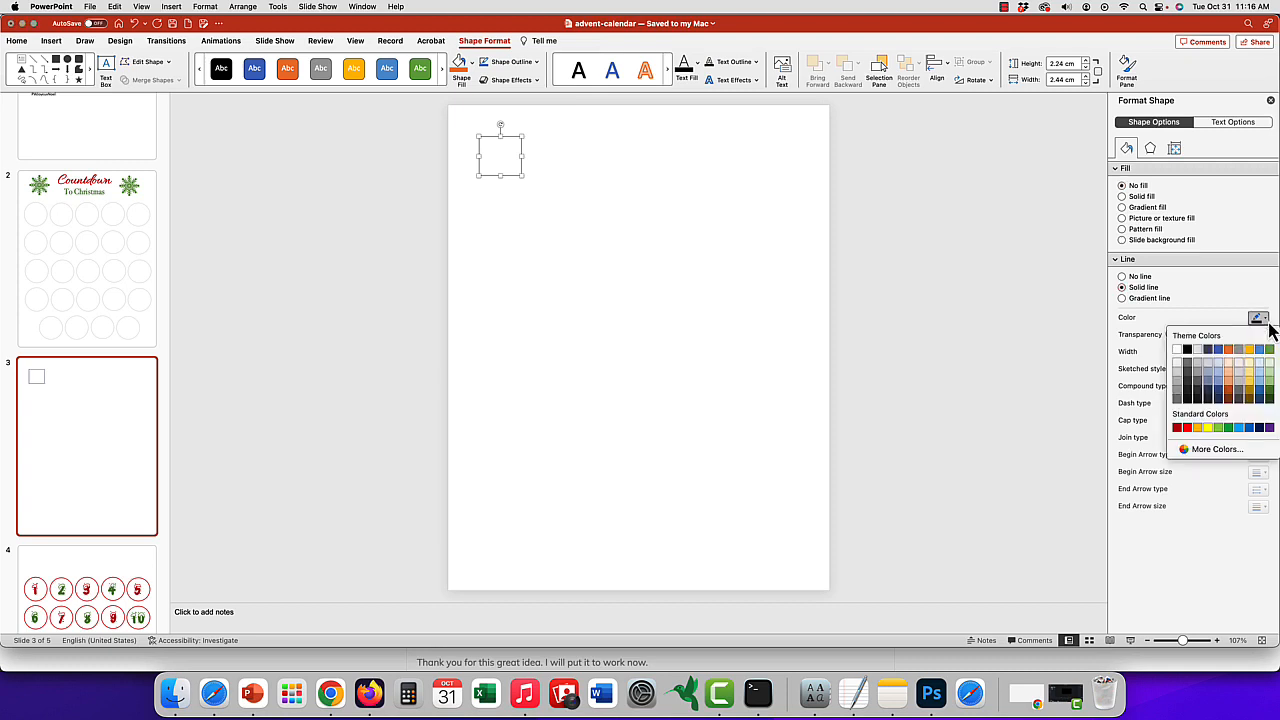
left_click(1176, 428)
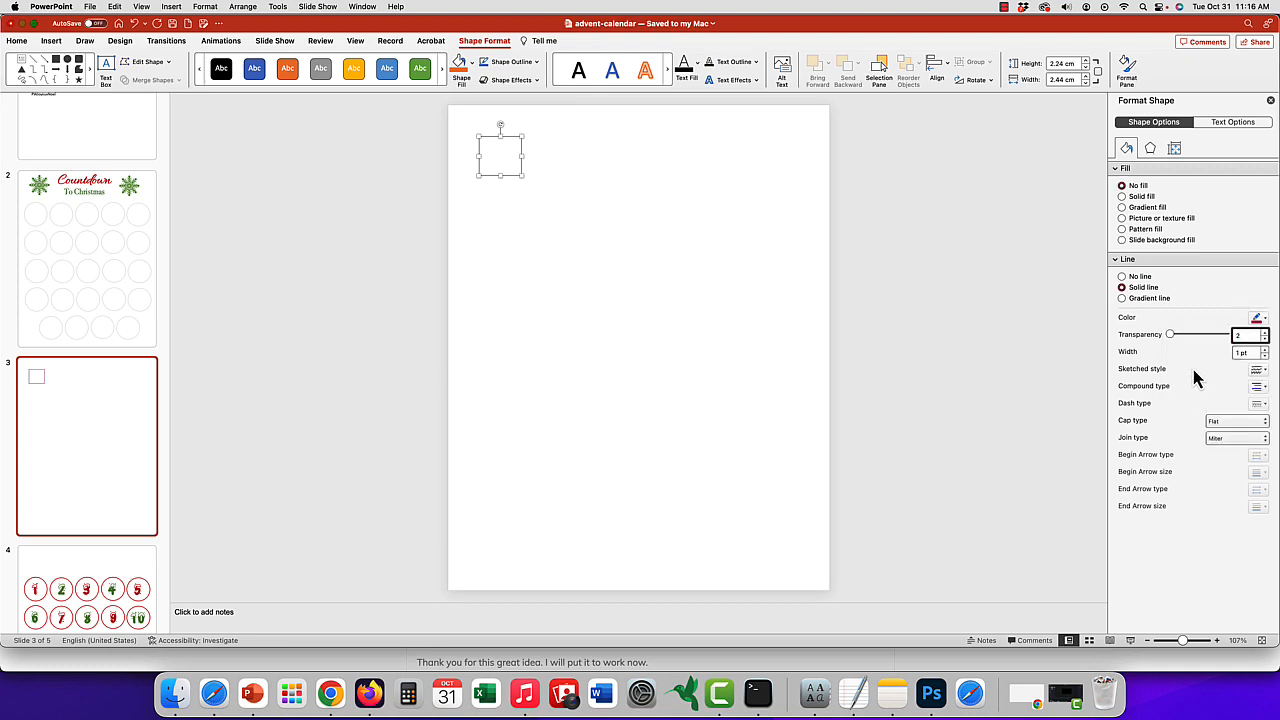
left_click(810, 330)
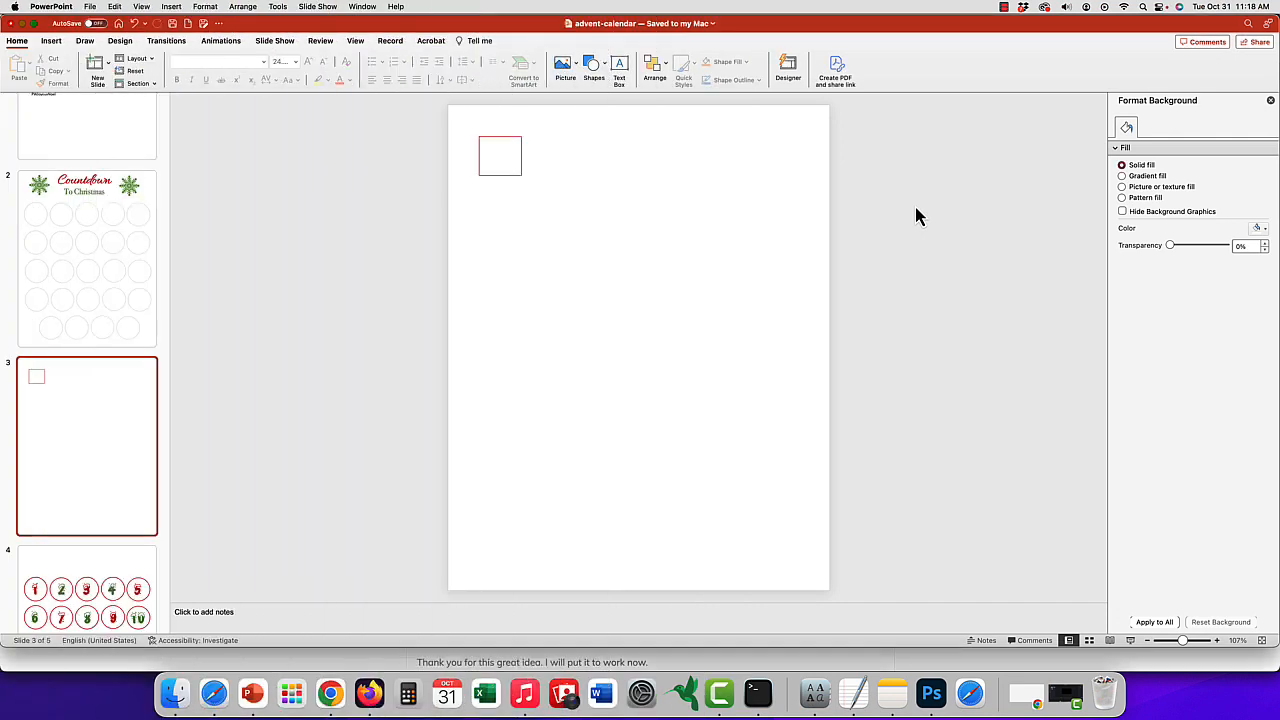
Step: Move the red-outlined rectangle straight down by about its own height
right_click(503, 171)
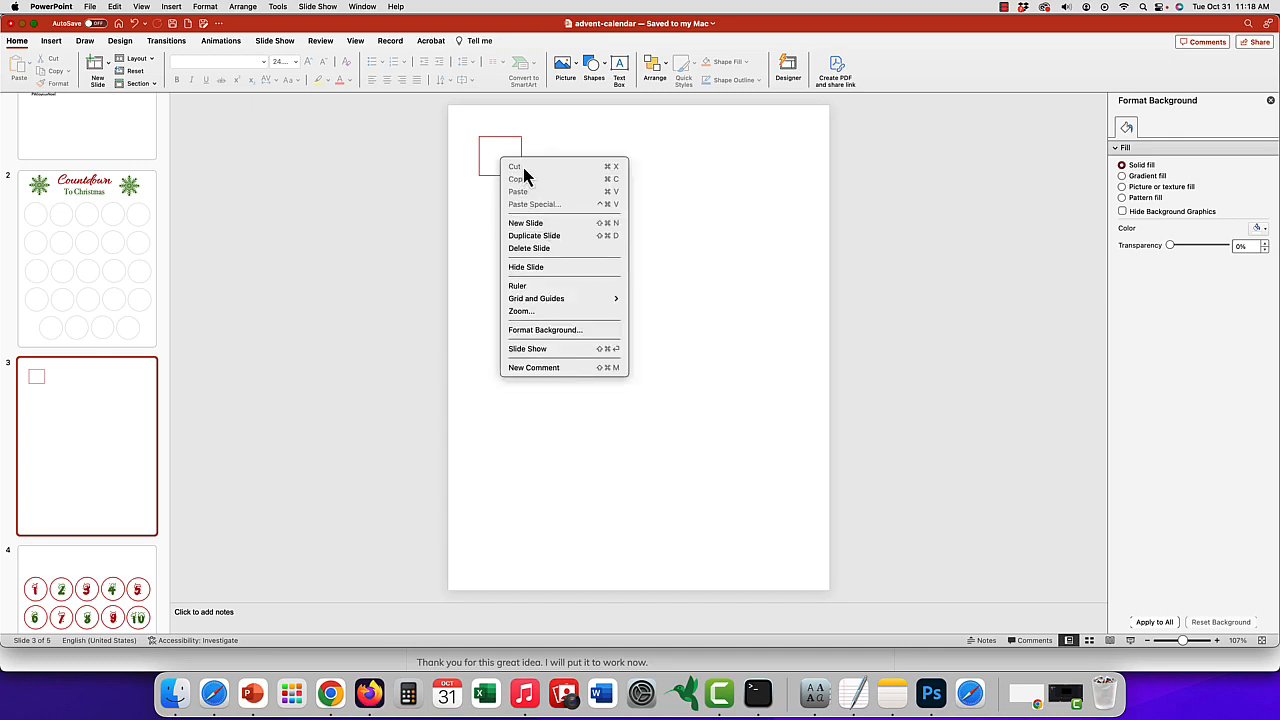
left_click(551, 148)
left_click(507, 143)
left_click_drag(507, 143, 507, 185)
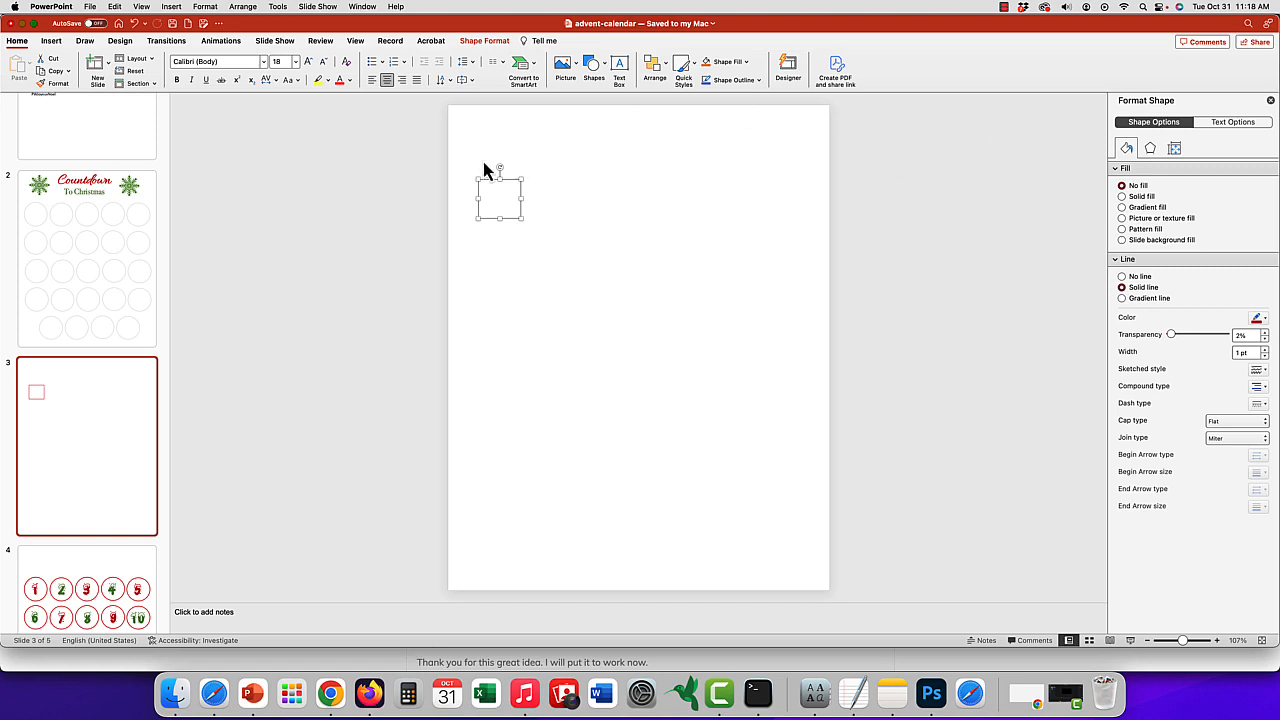
scroll(120, 416, "down", 2)
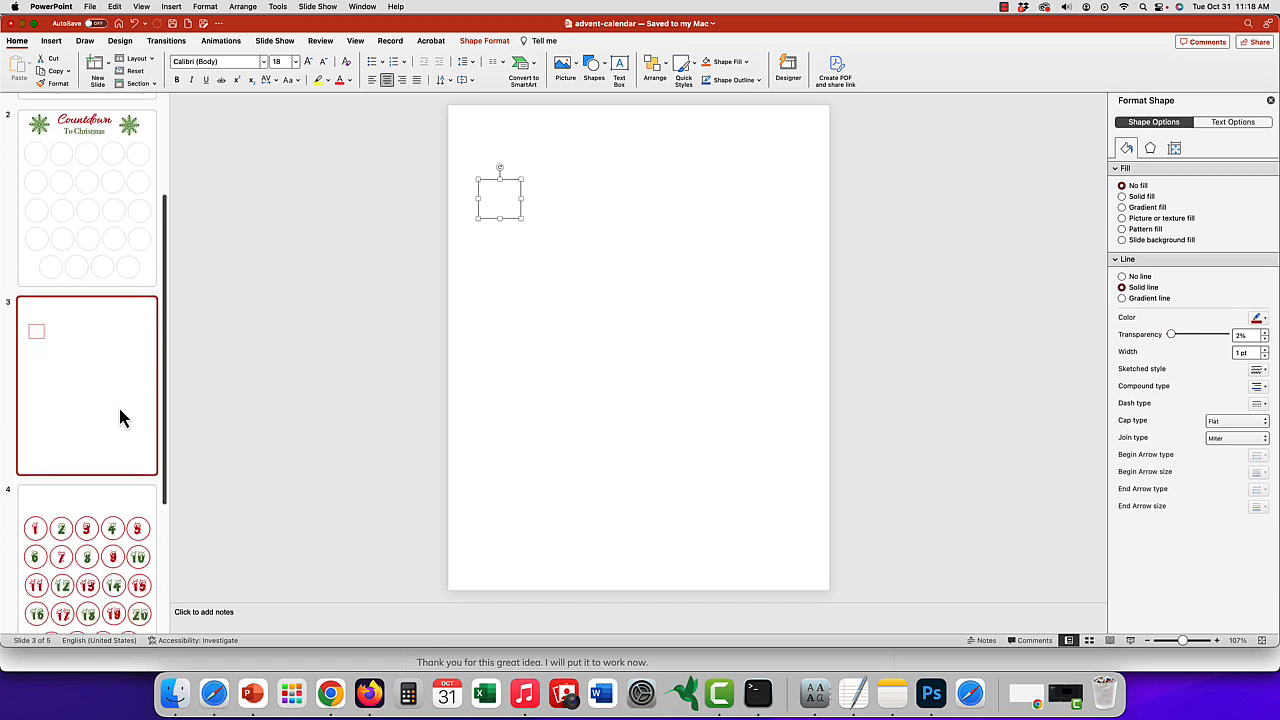
scroll(120, 418, "up", 2)
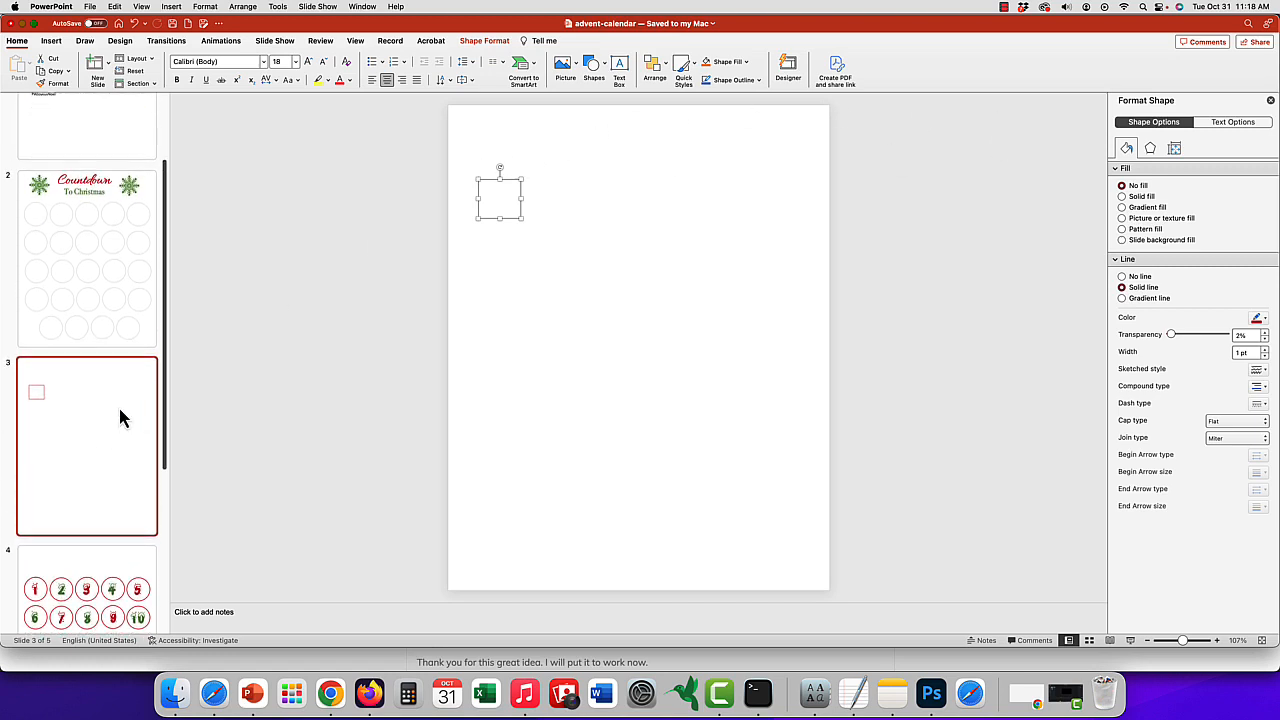
Step: Copy the red-outlined rectangle and place the pasted duplicate directly to its right, aligned in a row
right_click(512, 184)
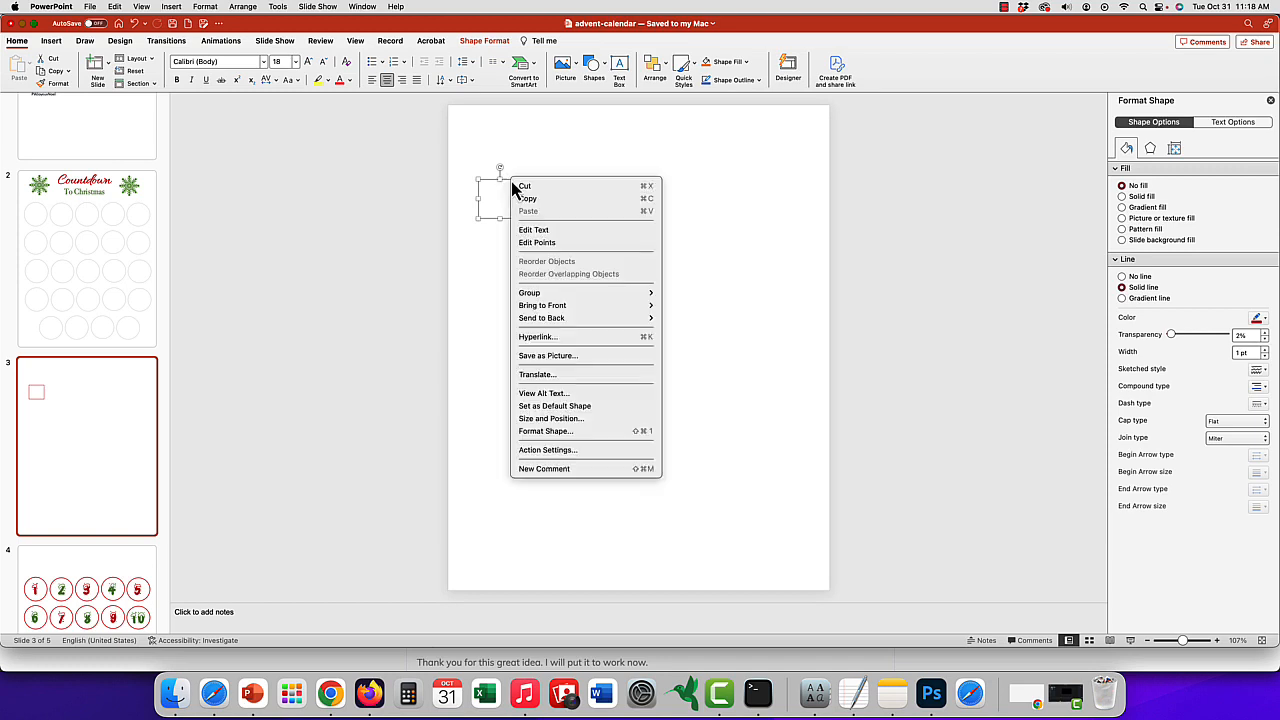
left_click(590, 205)
left_click(648, 186)
key("super+v")
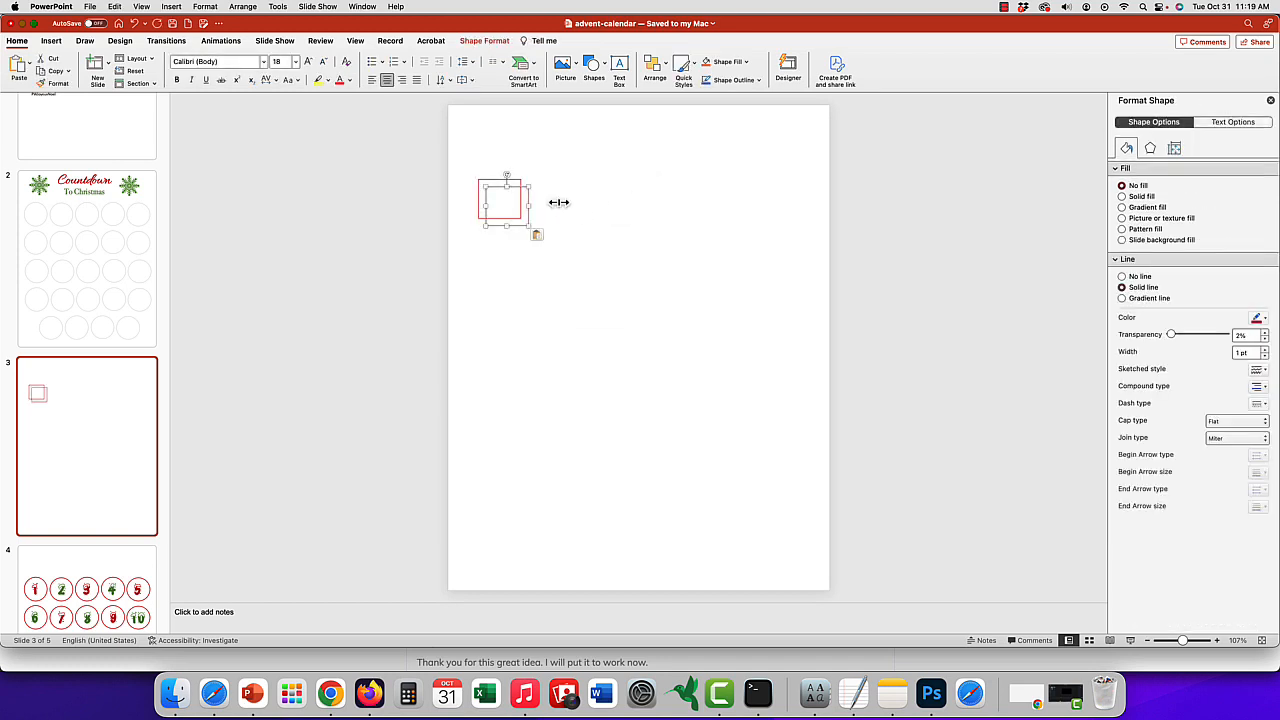
left_click(503, 207)
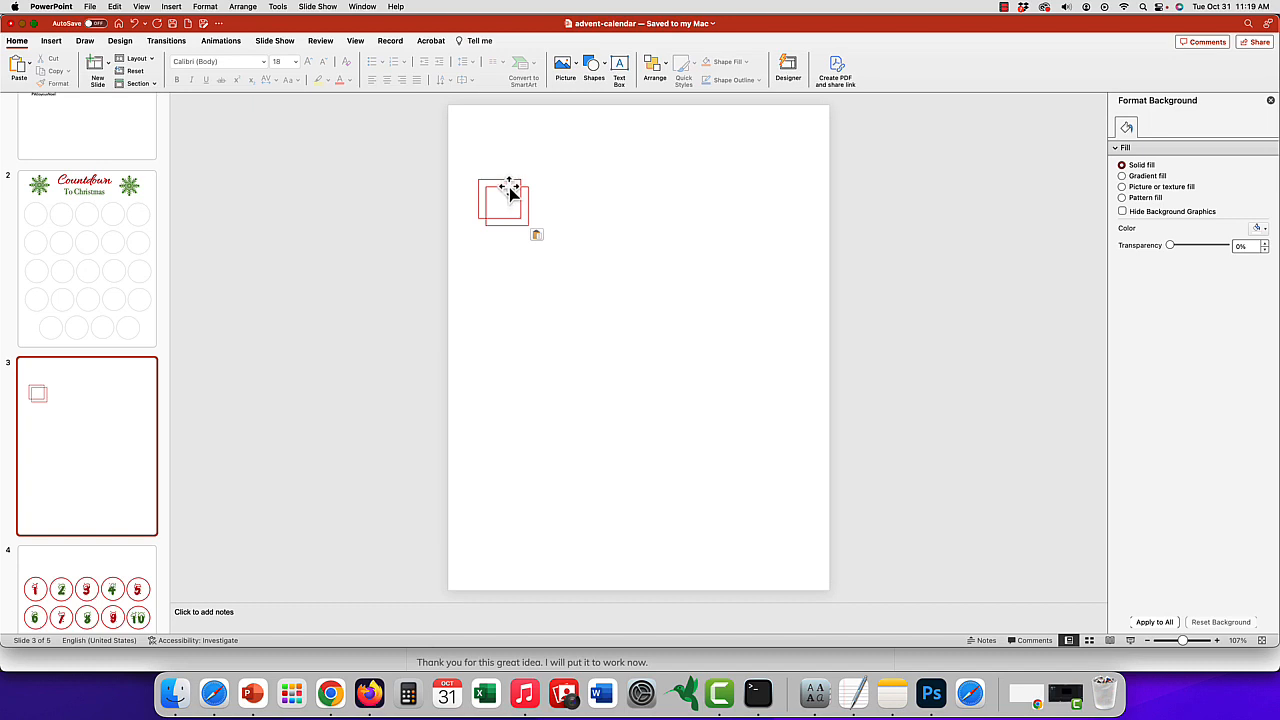
left_click_drag(509, 187, 553, 181)
Step: Paste a third rectangle and align it at the right end of the row with matching spacing
left_click(614, 207)
key("super+v")
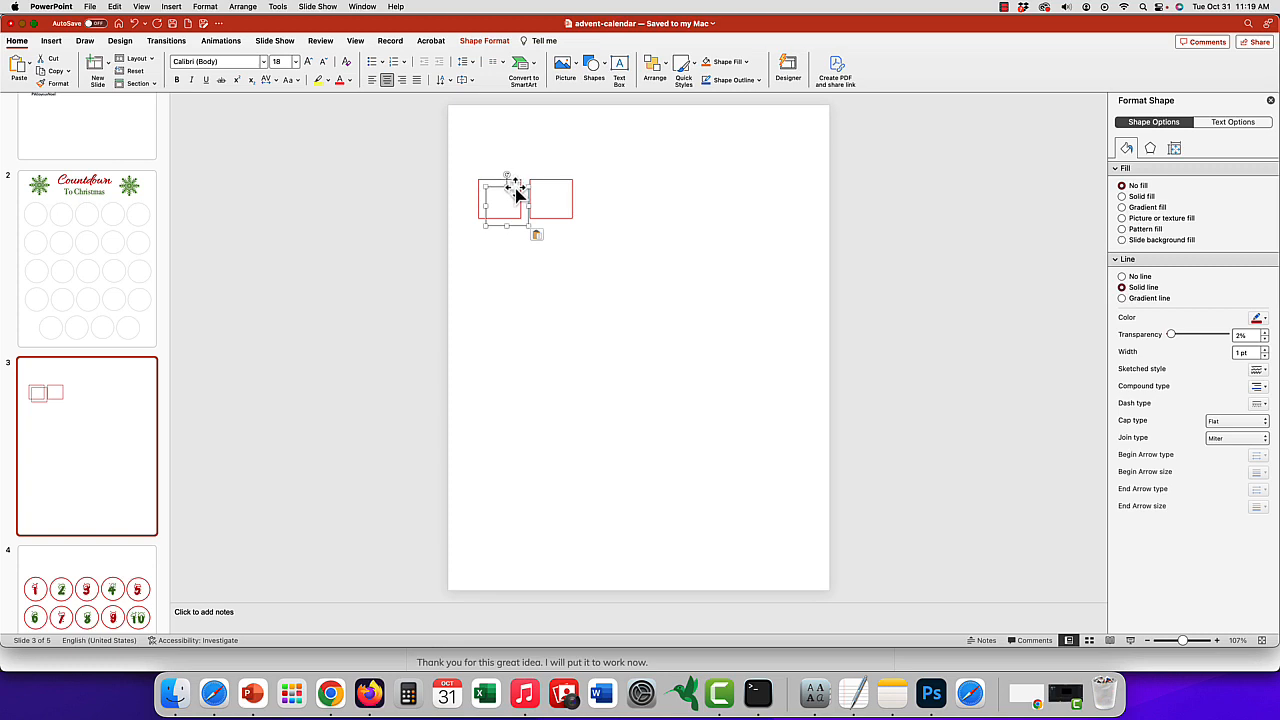
left_click_drag(509, 182, 612, 183)
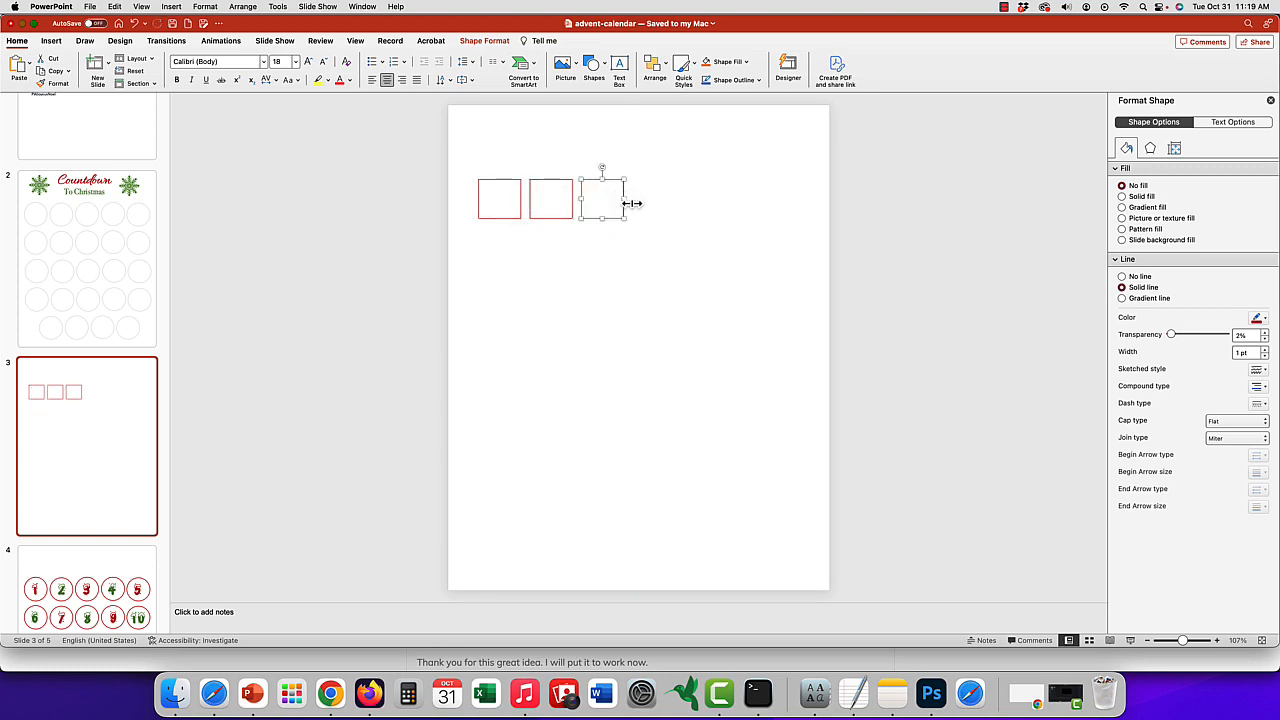
left_click(648, 218)
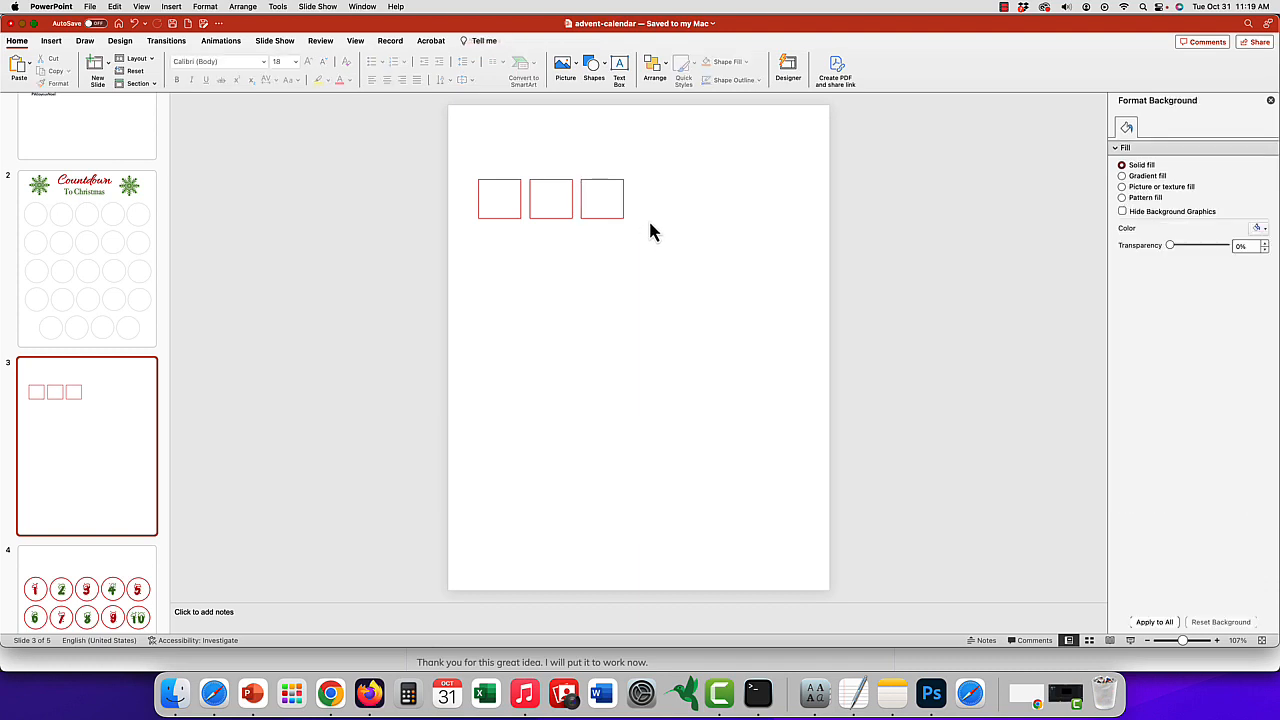
Step: Copy all three red-outlined rectangles in the row together and paste the set onto the same slide
left_click(600, 185)
left_click(551, 182, "shift")
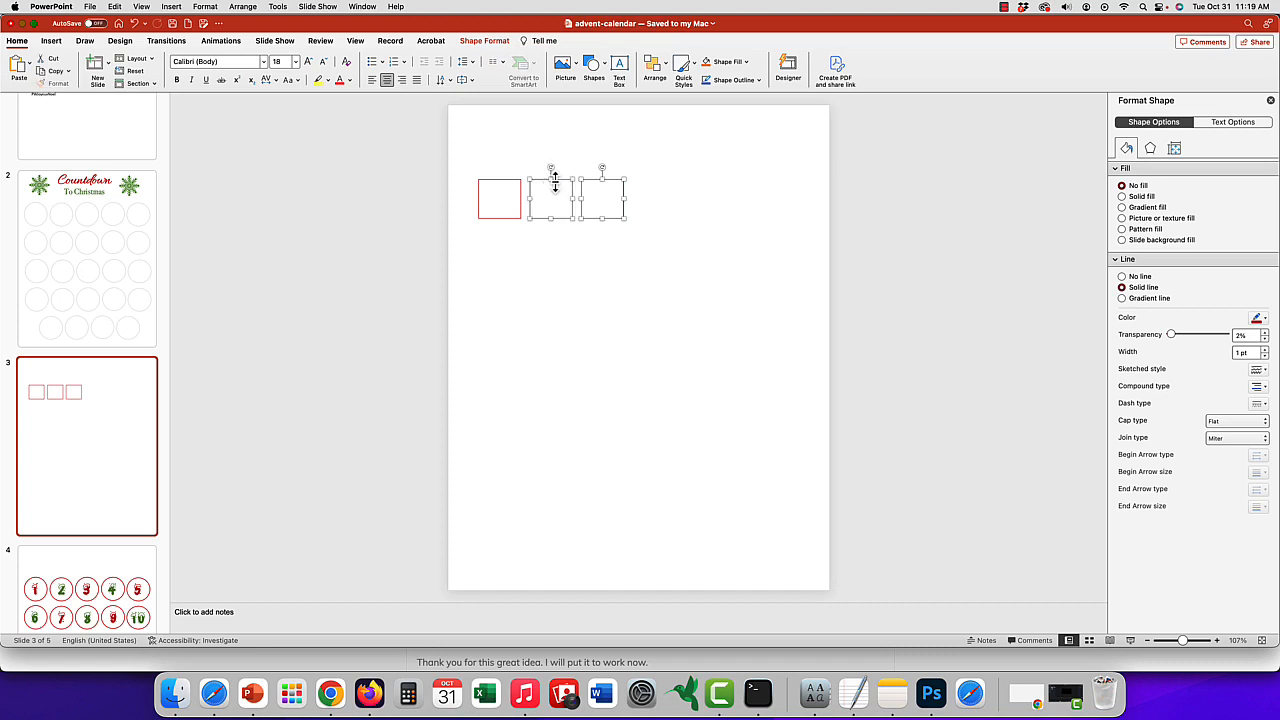
left_click(503, 181, "shift")
right_click(505, 178)
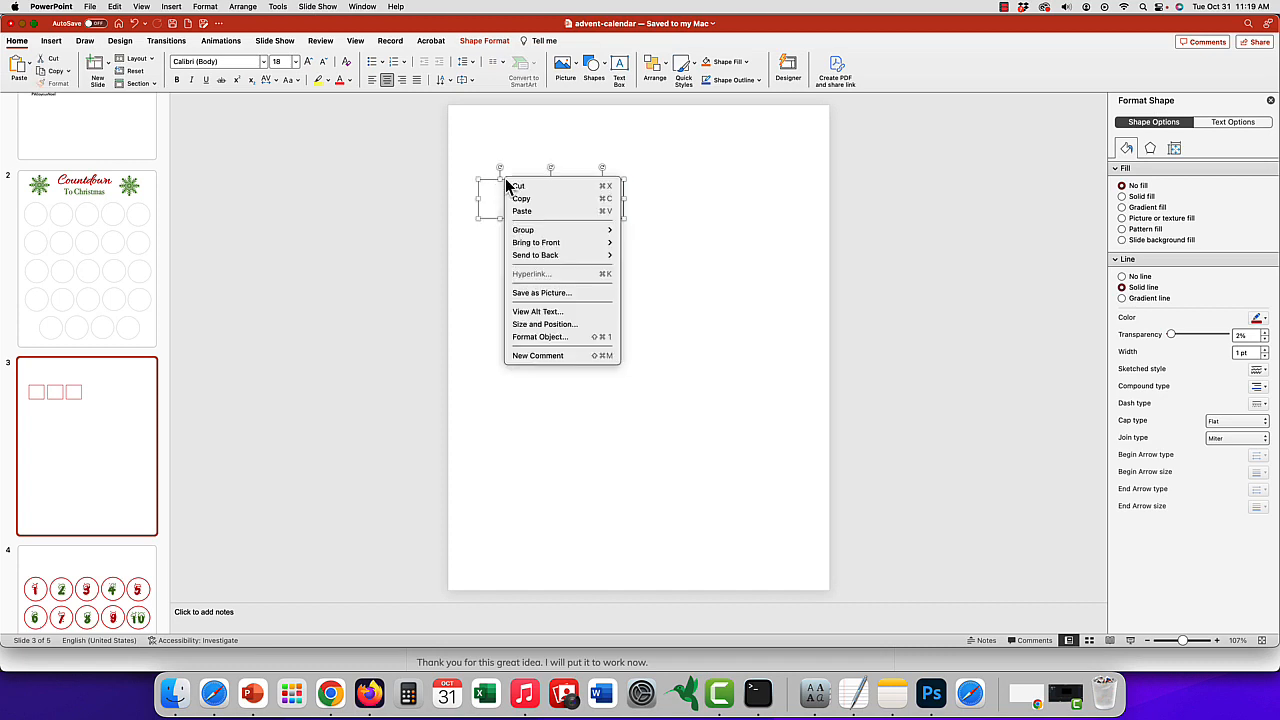
left_click(517, 197)
left_click(677, 223)
key("super+v")
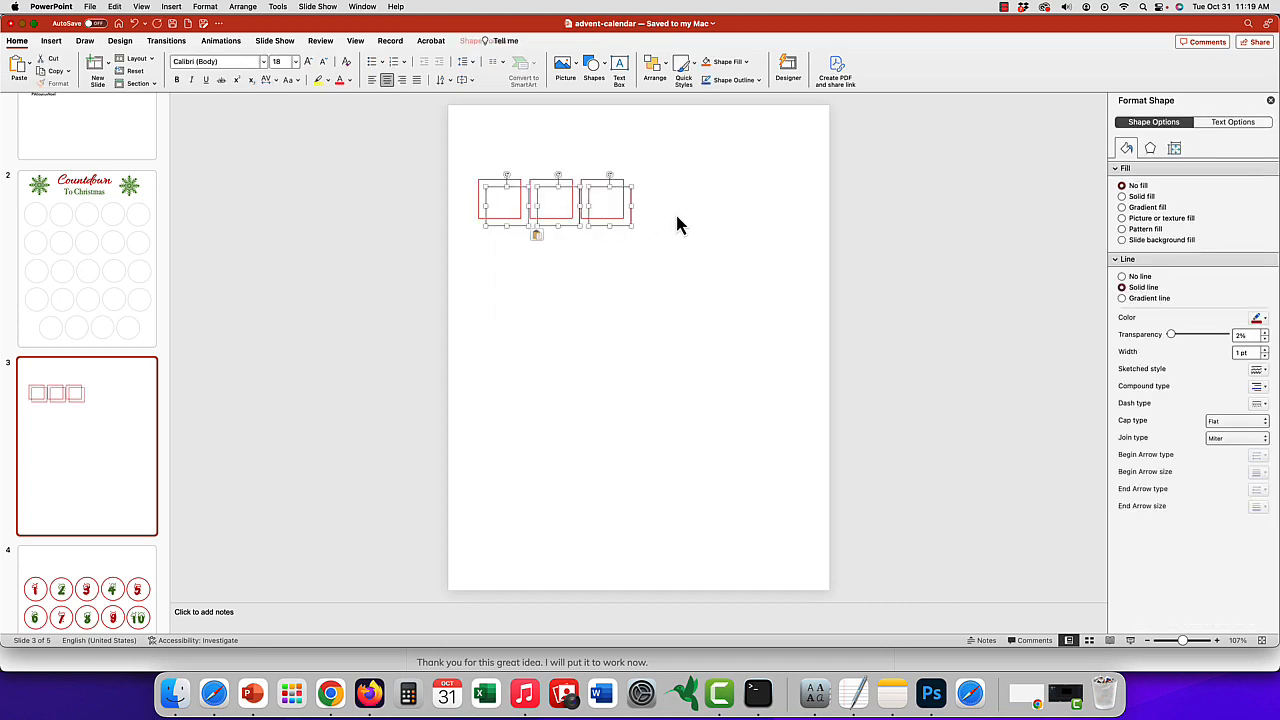
Step: Select the three pasted rectangles together and move them to the right end of the row, aligned and evenly spaced to make six
left_click(614, 206)
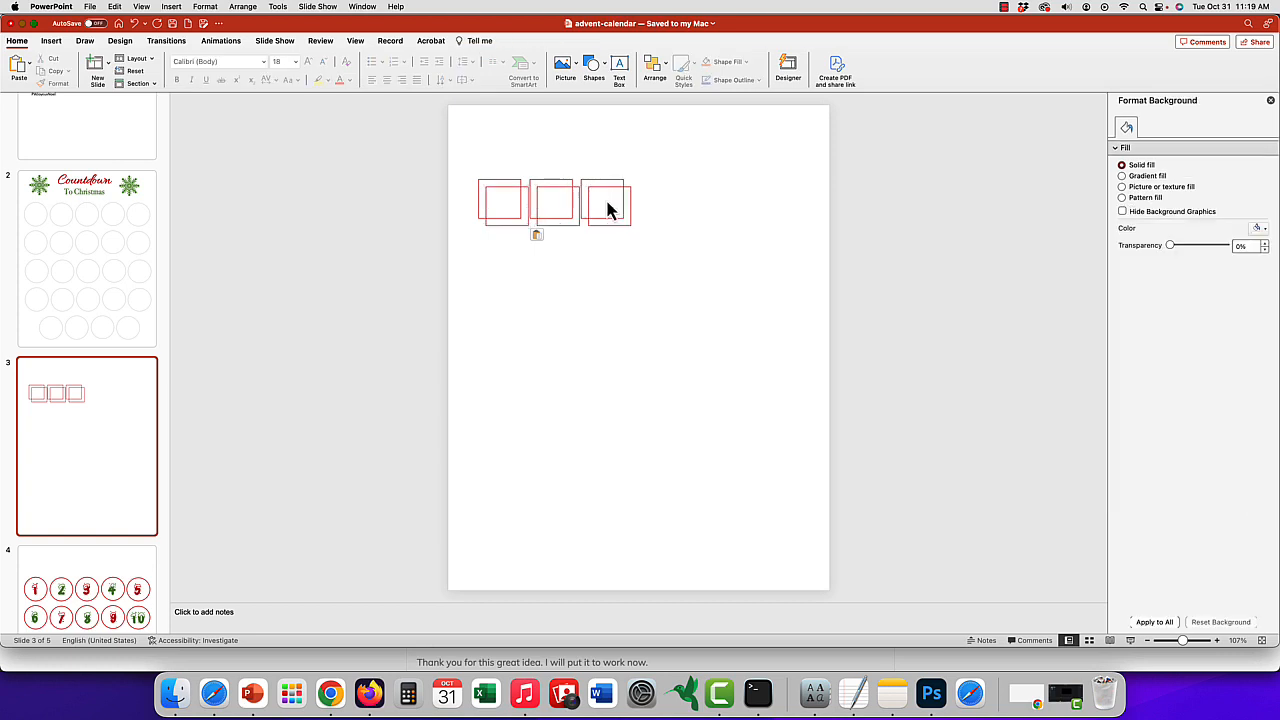
left_click(600, 192)
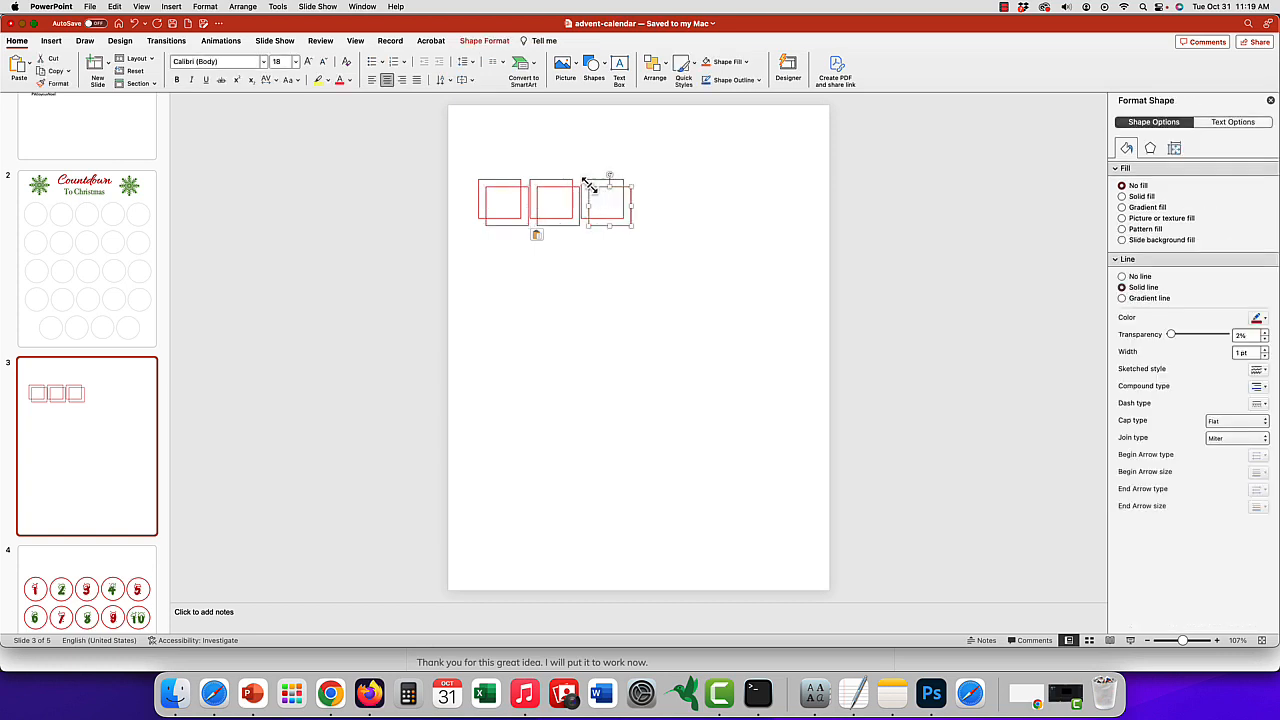
left_click(571, 191, "shift")
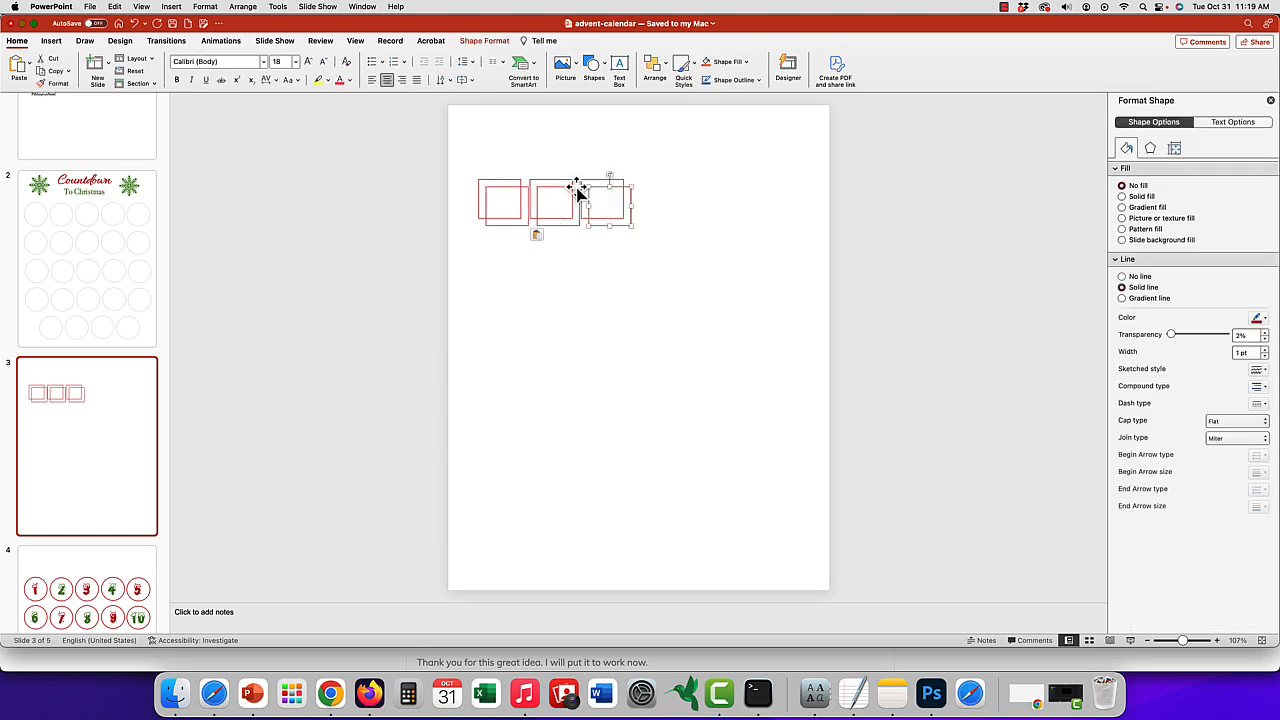
left_click(504, 187, "shift")
left_click(560, 203)
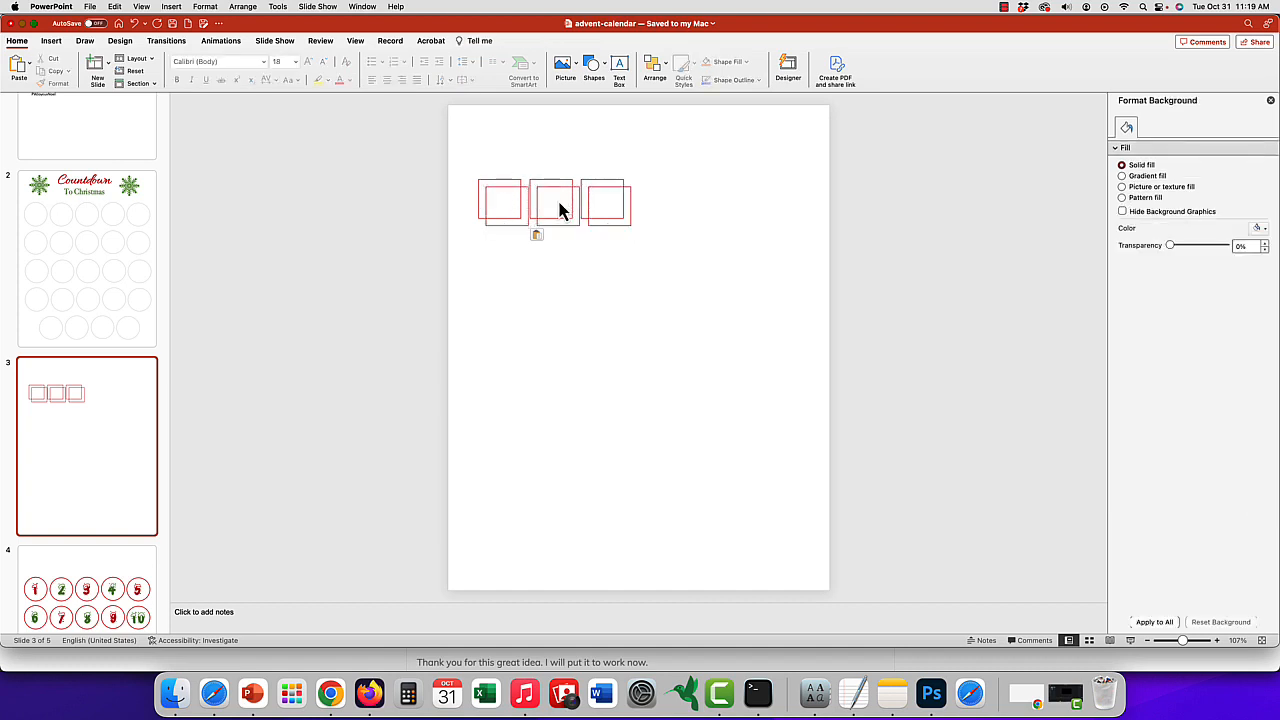
left_click(622, 190)
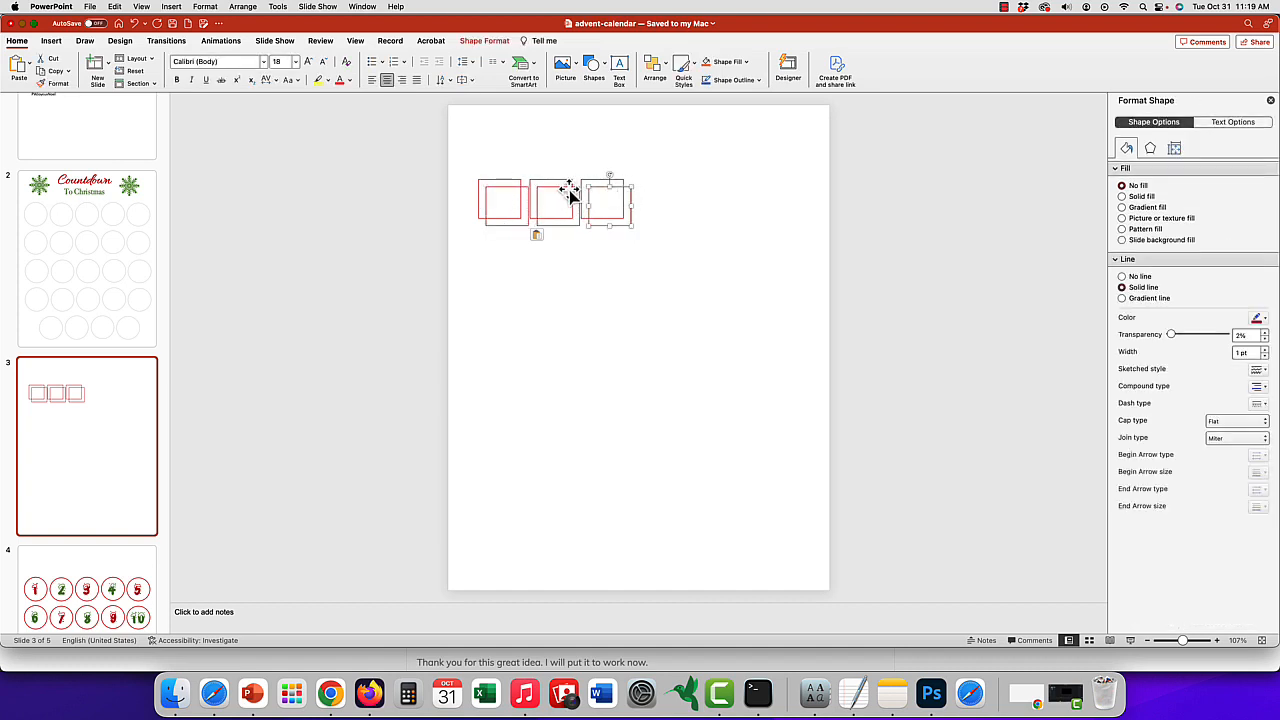
left_click(569, 191, "shift")
left_click_drag(503, 188, 661, 181)
left_click(734, 262)
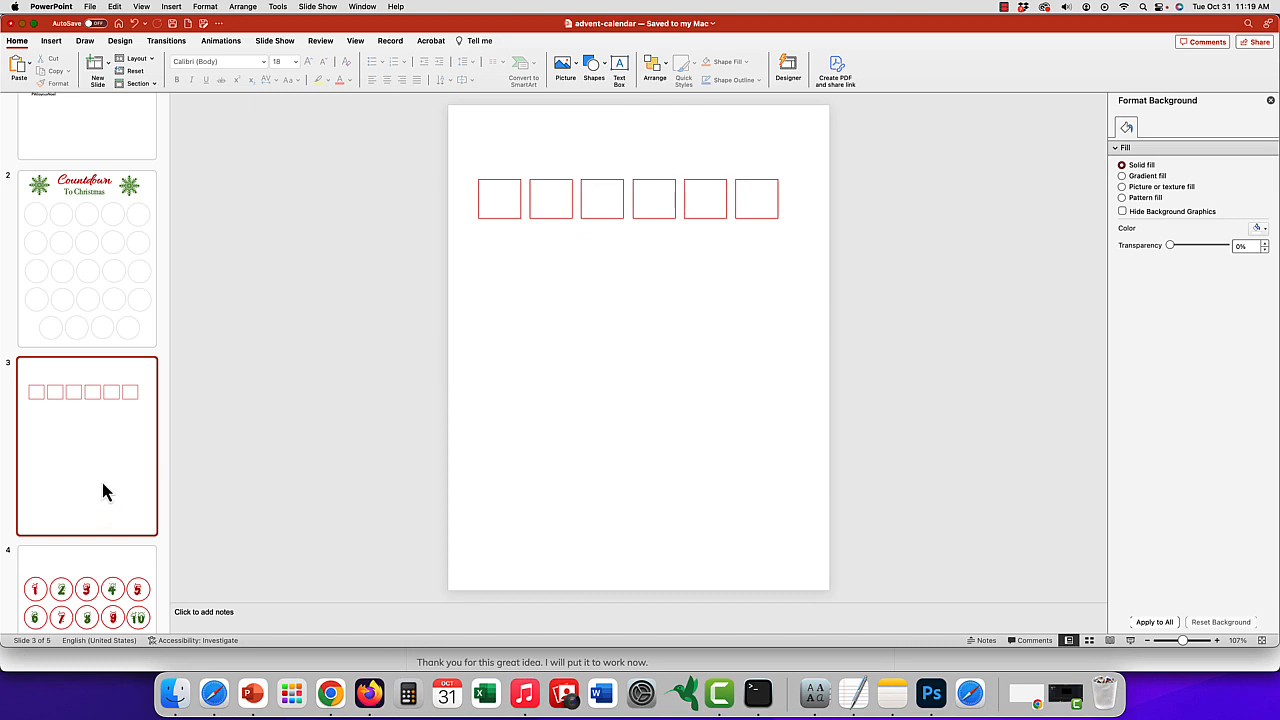
scroll(103, 490, "down", 3)
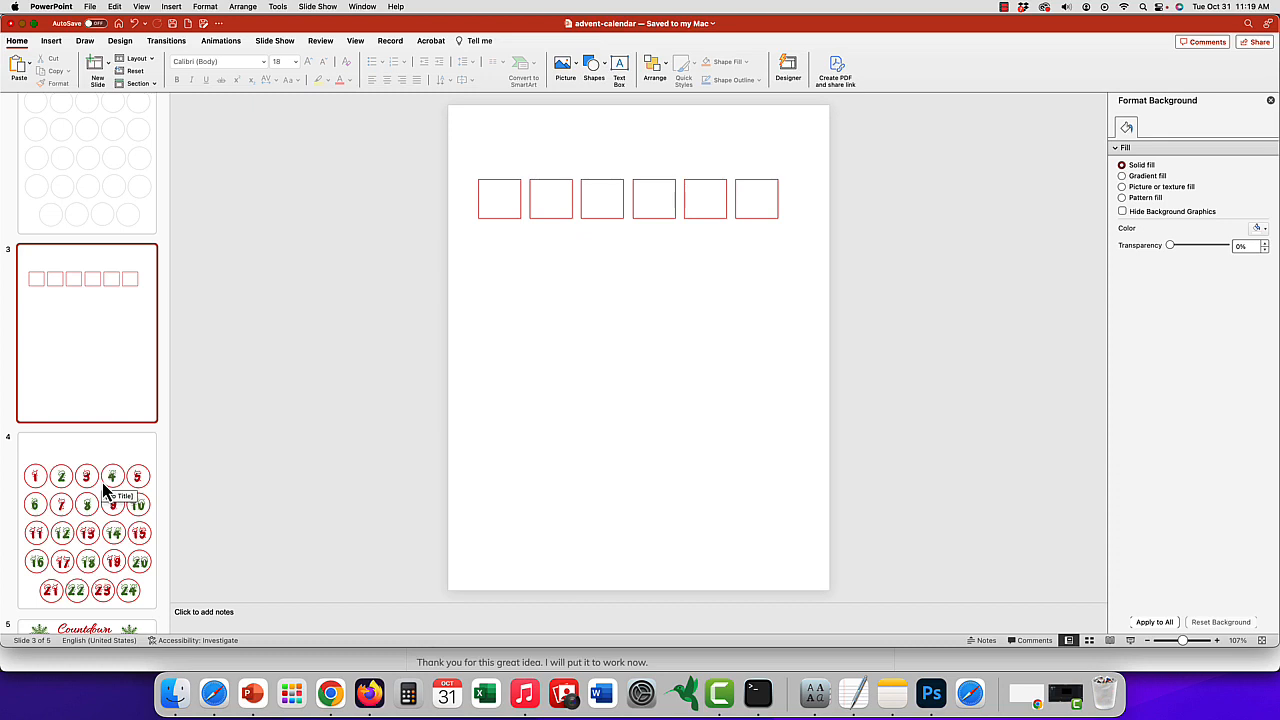
scroll(106, 484, "up", 2)
scroll(108, 485, "down", 7)
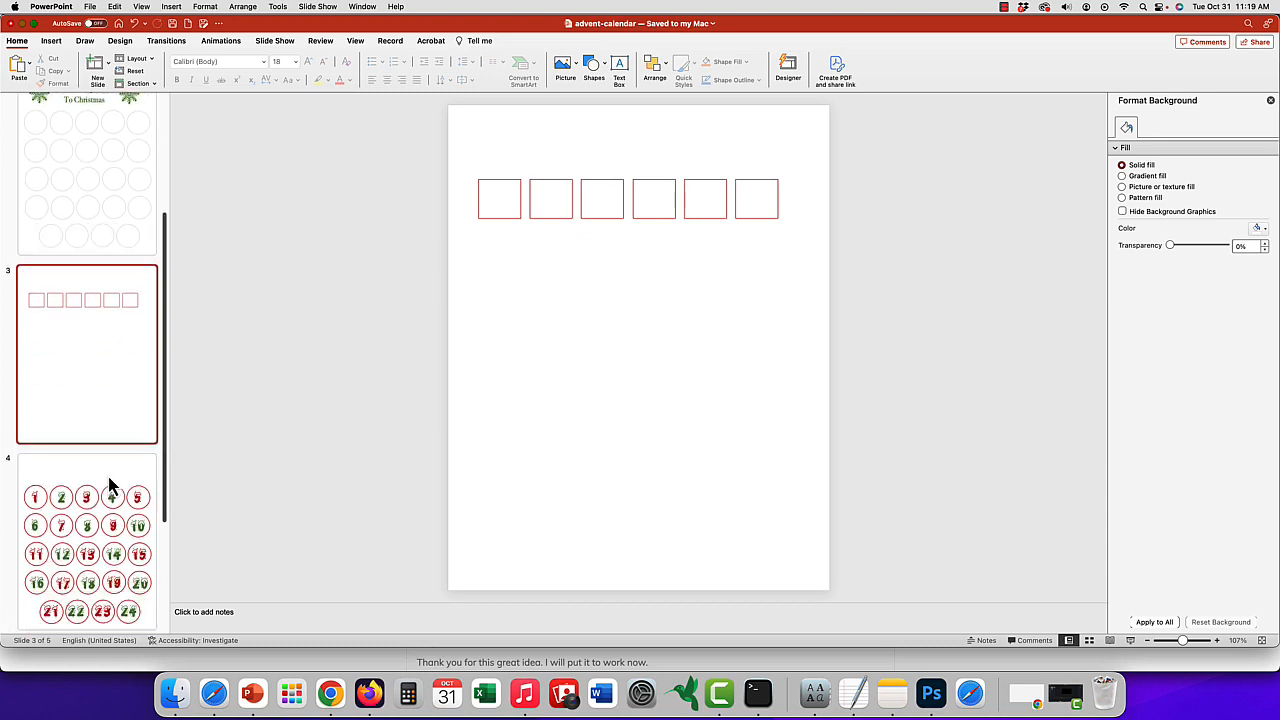
scroll(110, 485, "up", 3)
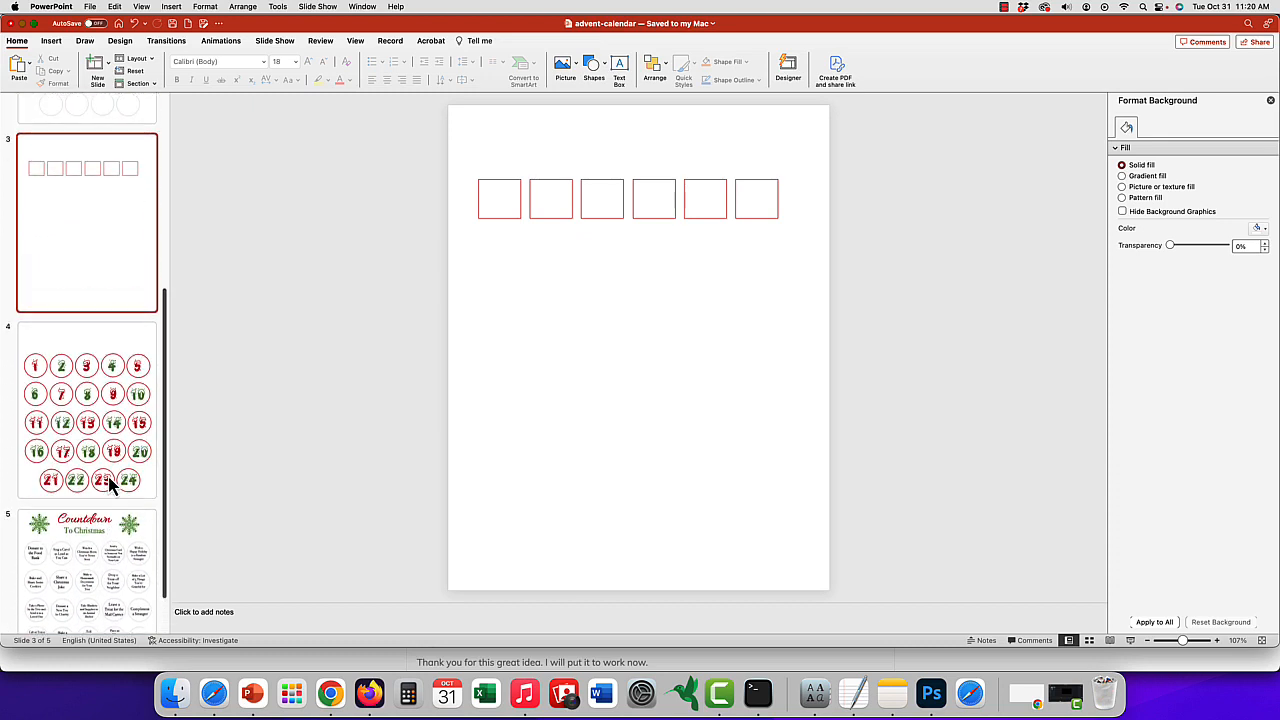
scroll(112, 484, "up", 1)
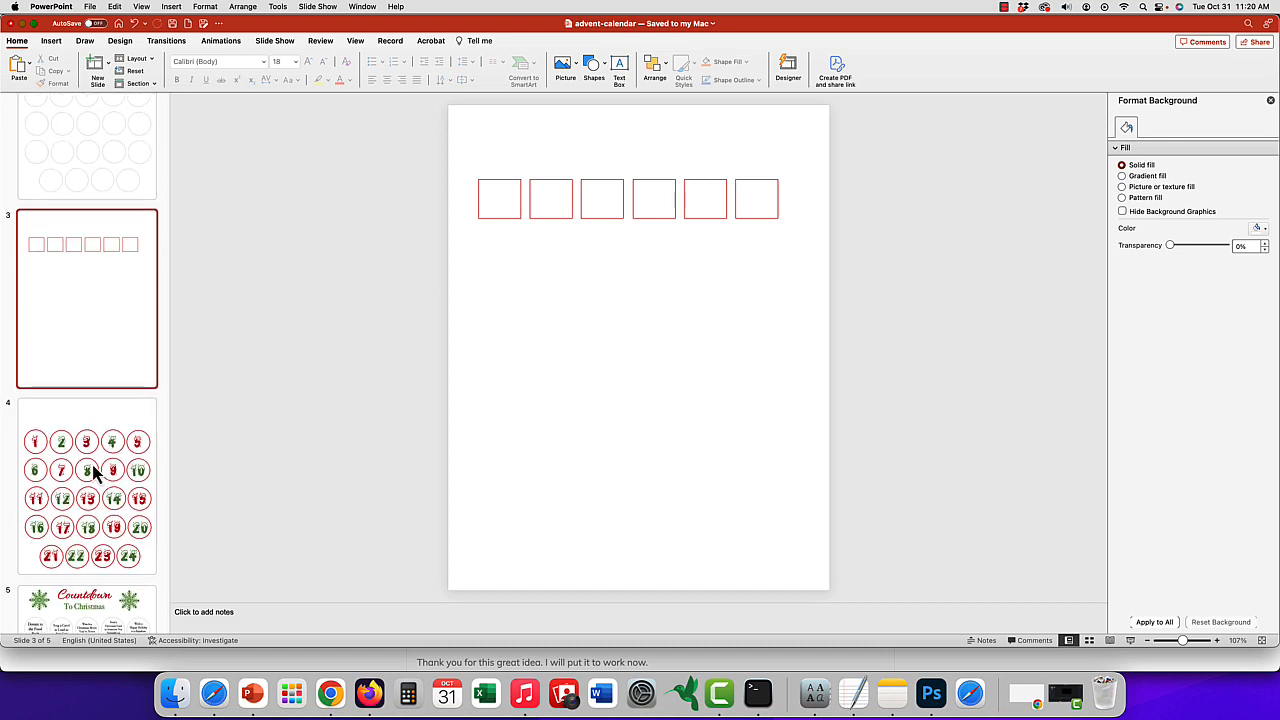
scroll(93, 472, "down", 3)
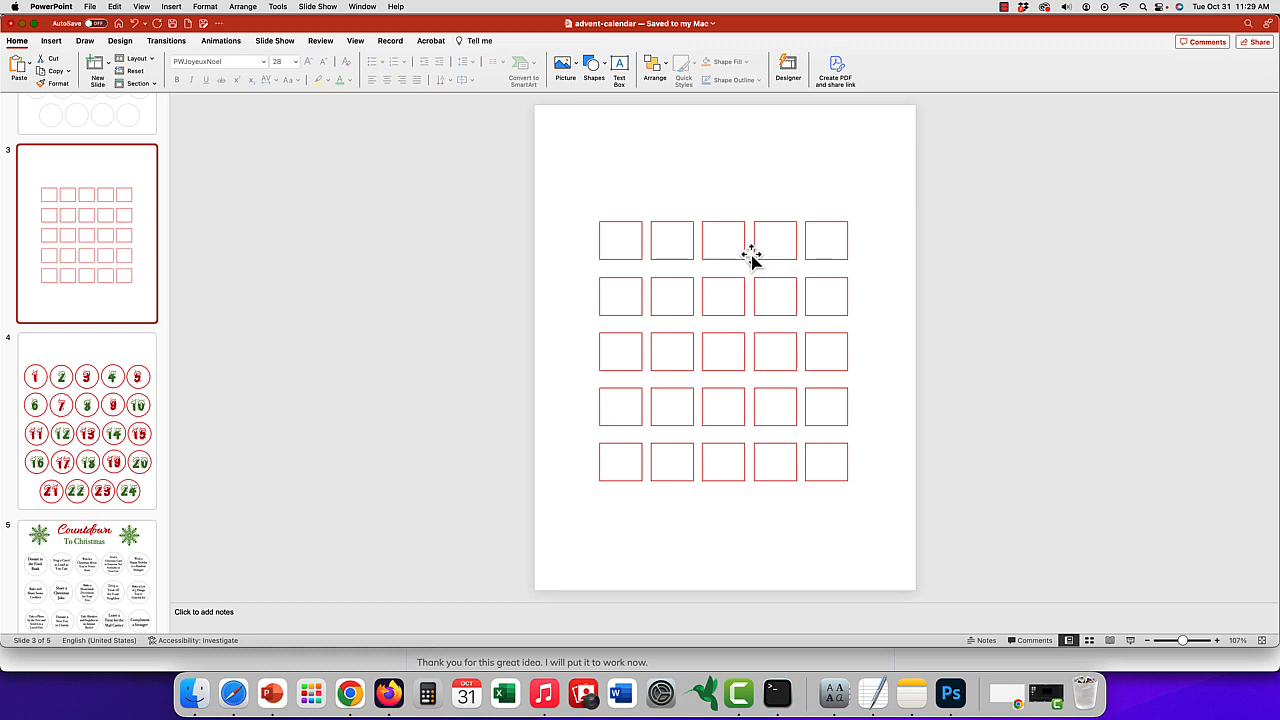
Step: Duplicate slide 3 with the five-by-five grid of red-outlined rectangles
right_click(84, 268)
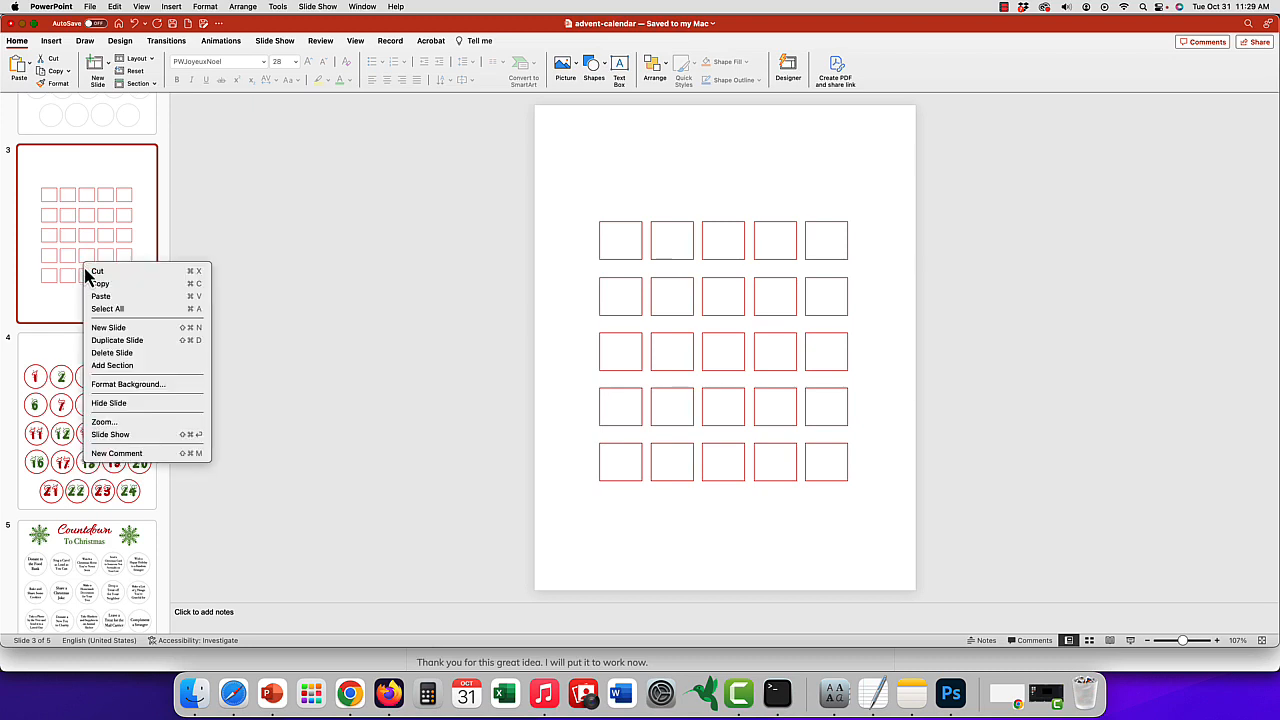
left_click(133, 341)
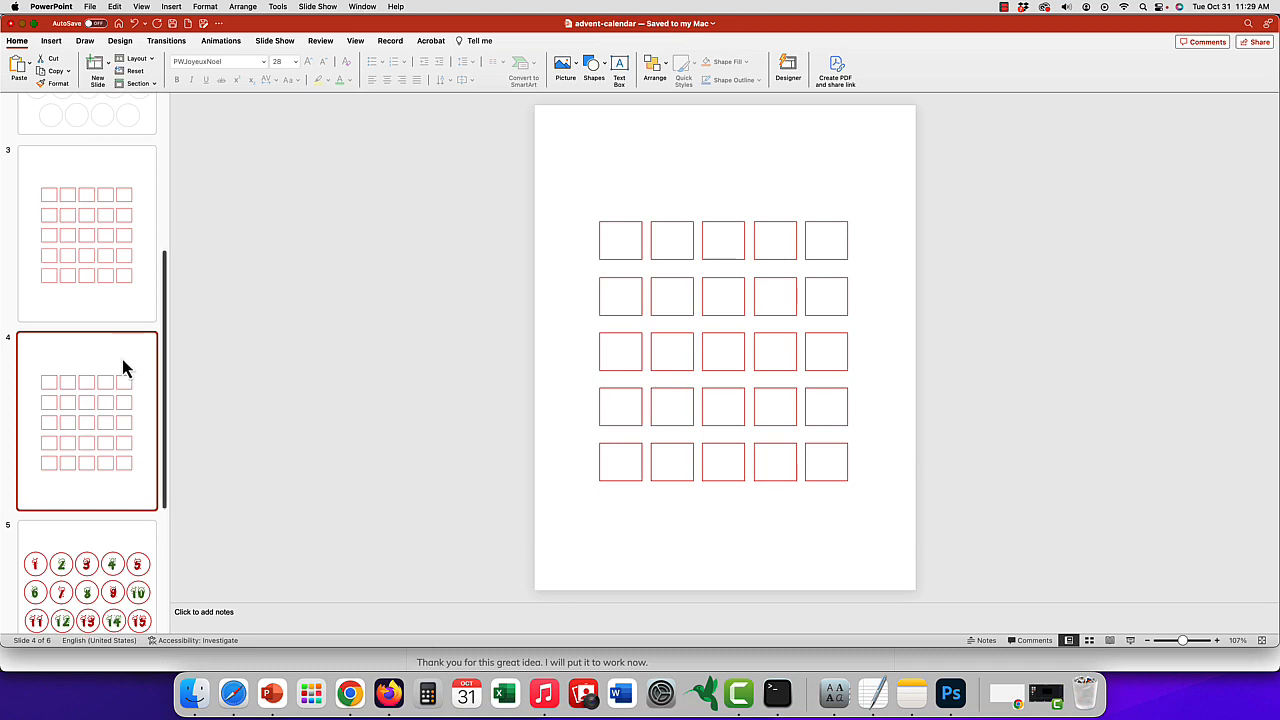